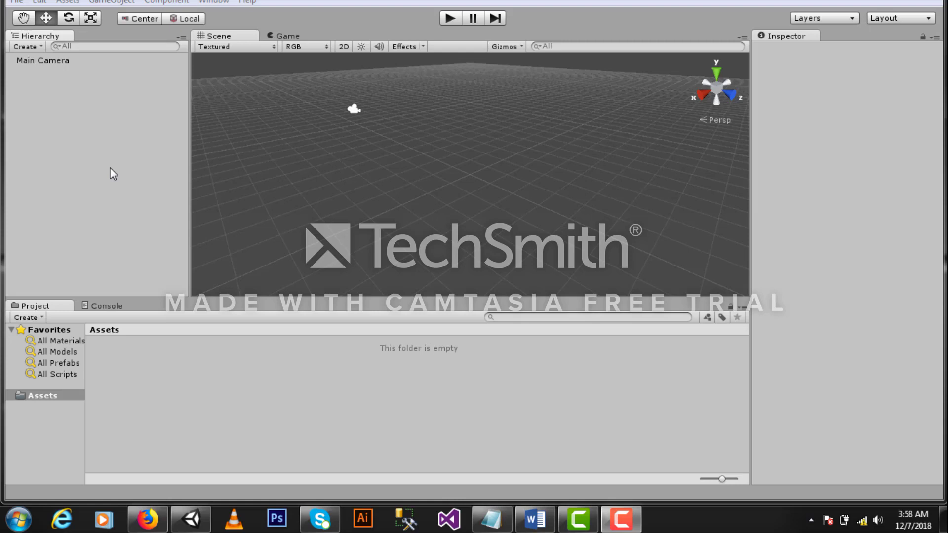
Create a new Cube in the empty scene from the GameObject creation menu
right_click(36, 128)
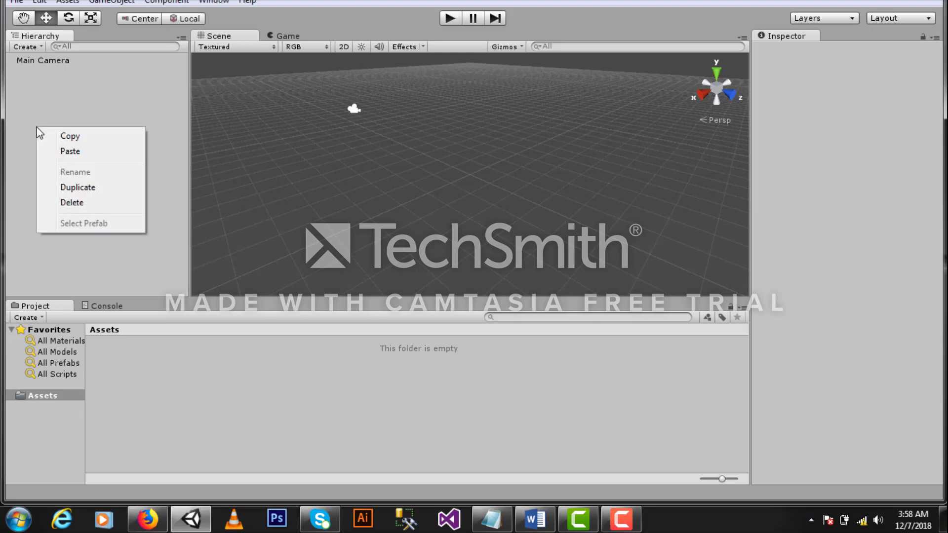
left_click(88, 109)
left_click(111, 3)
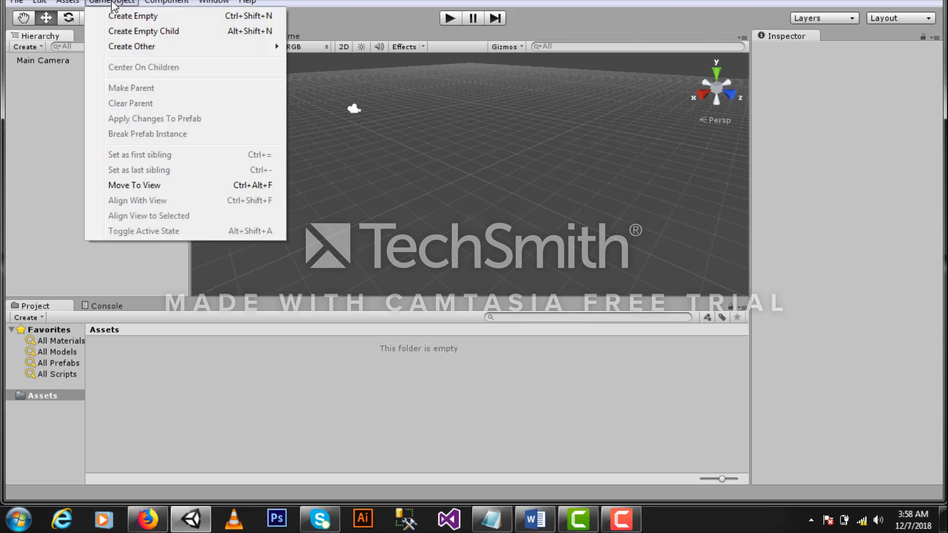
mouse_move(133, 46)
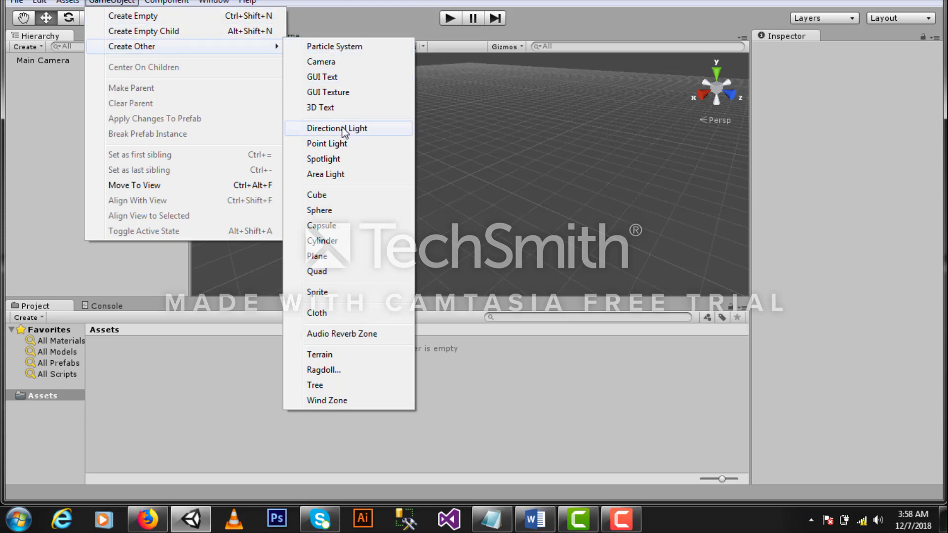
left_click(335, 194)
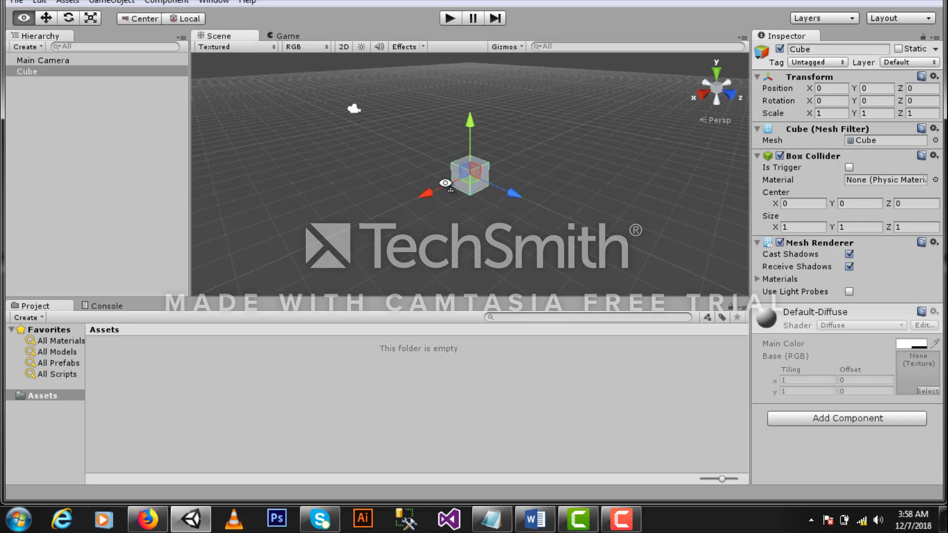
Frame the cube in the Scene view and set its Transform Scale X to 10
mouse_move(485, 199)
left_mouse_down("alt")
mouse_move(355, 195)
mouse_move(445, 250)
mouse_move(430, 203)
mouse_move(417, 204)
left_mouse_up("alt")
key("q")
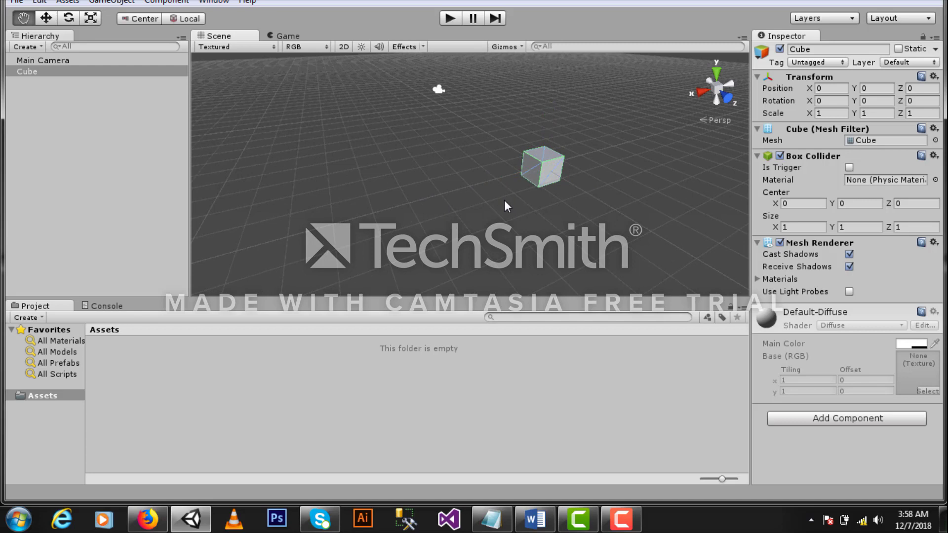
left_click_drag(573, 217, 485, 209)
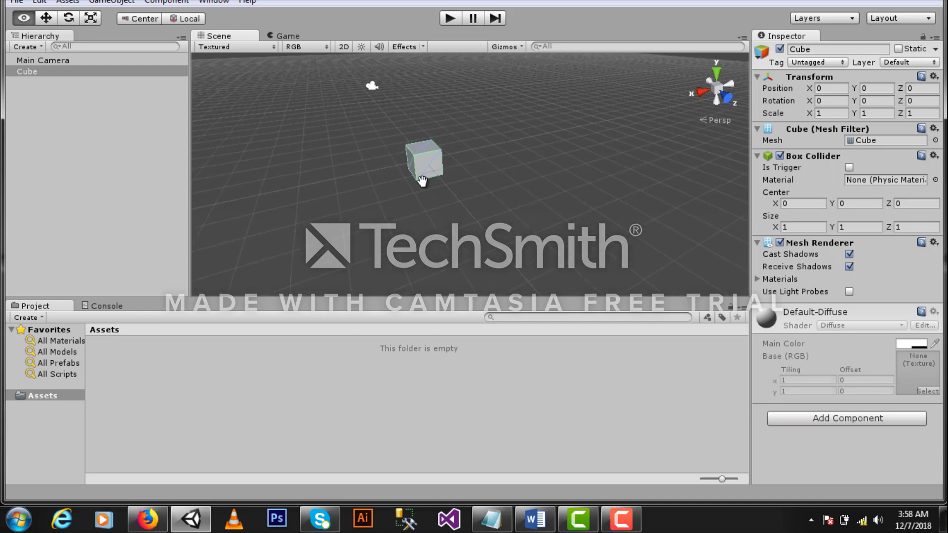
left_click_drag(419, 184, 388, 187, "alt")
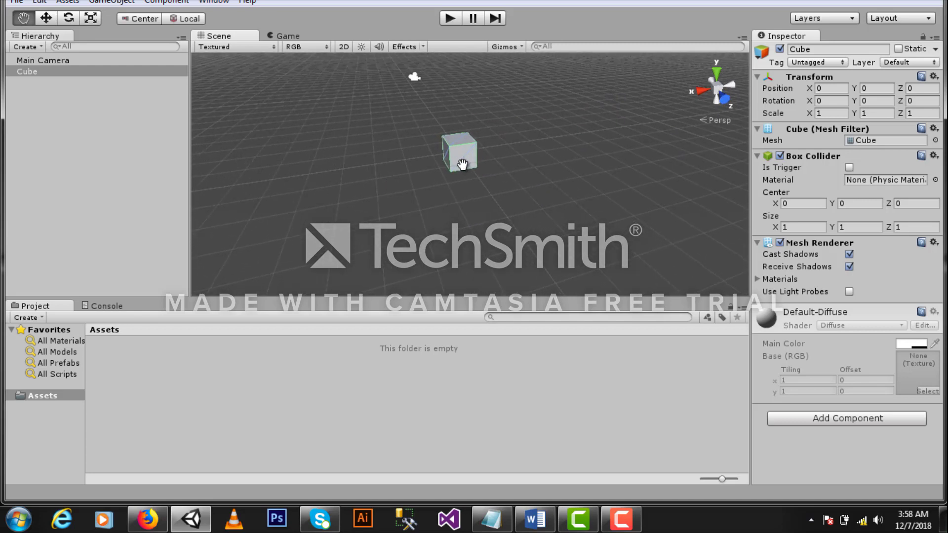
left_click_drag(462, 165, 467, 176)
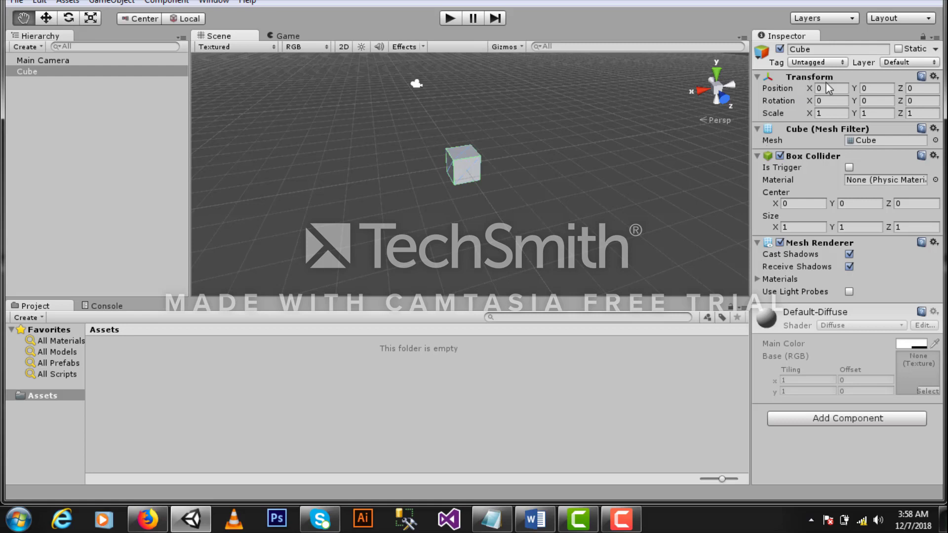
left_click(823, 113)
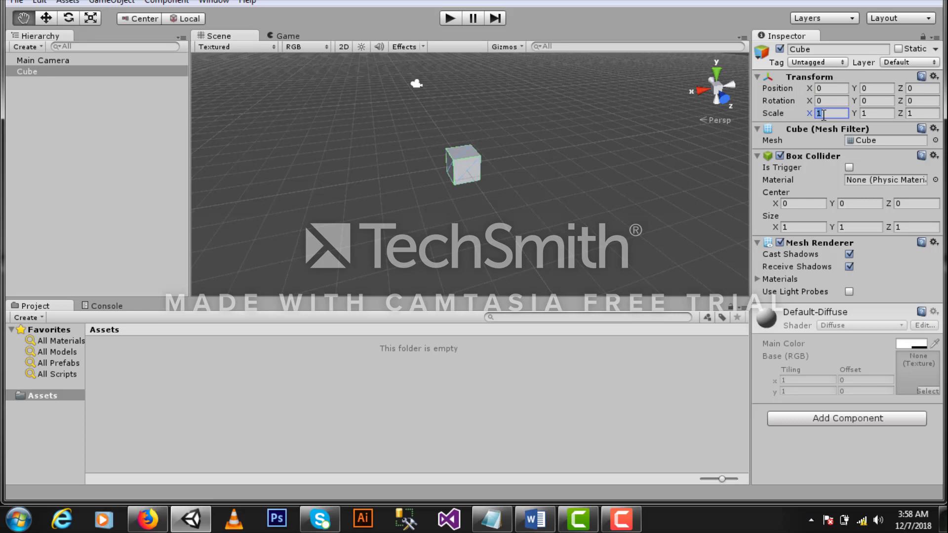
type("10")
left_click(582, 187)
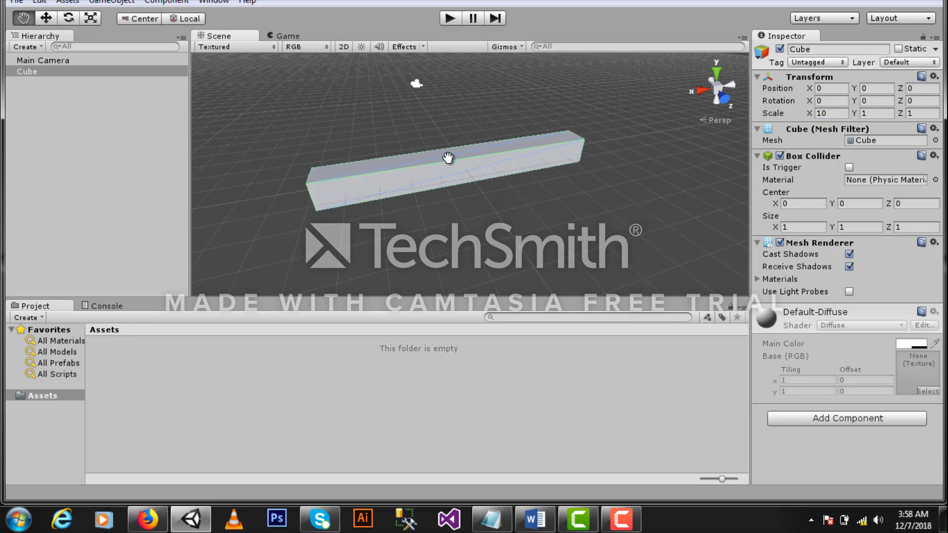
Duplicate the long bar and move the copy up along Y and along Z as a second step
left_click(63, 71)
key("ctrl+d")
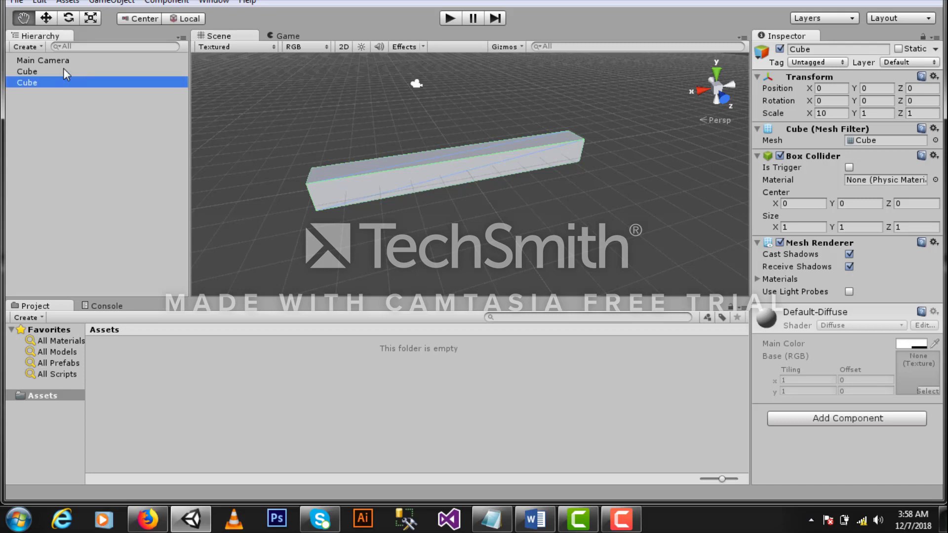
left_click(46, 18)
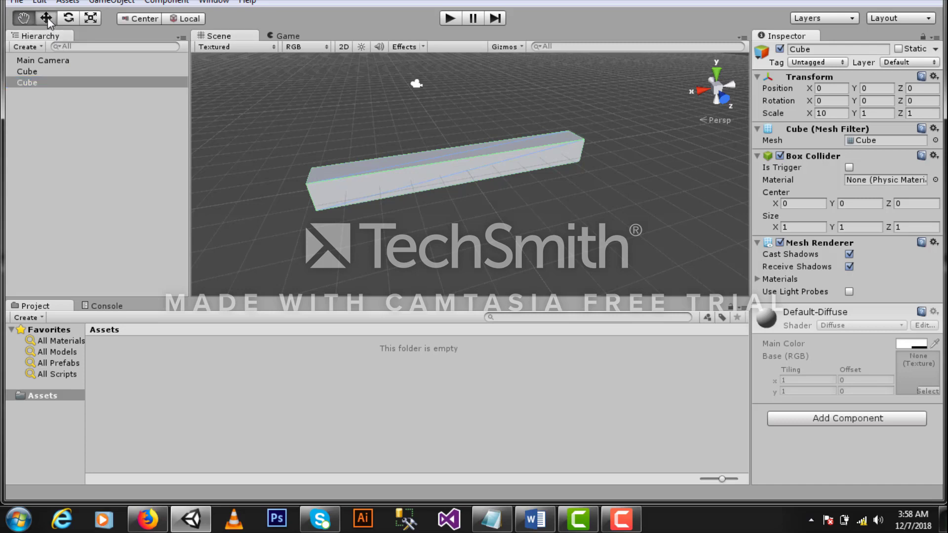
left_click_drag(486, 201, 492, 214)
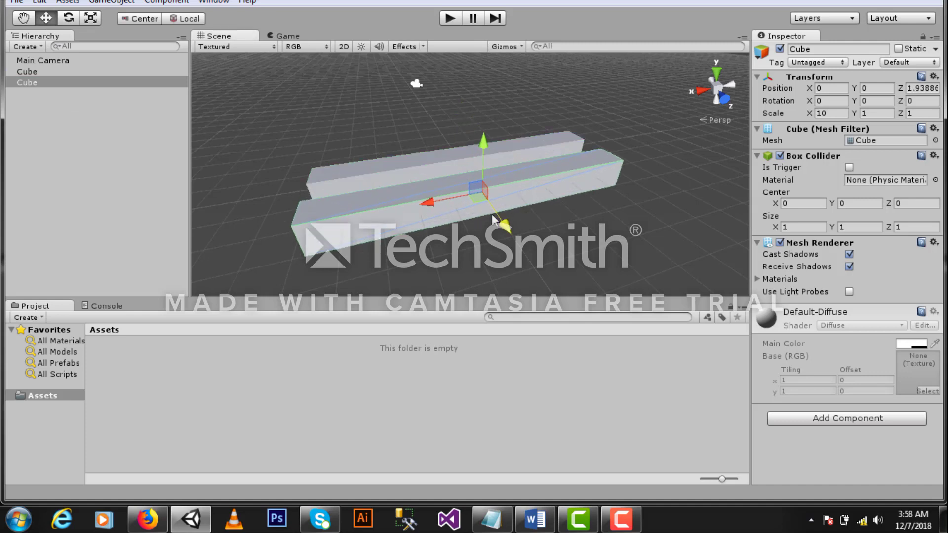
left_click_drag(481, 141, 487, 116)
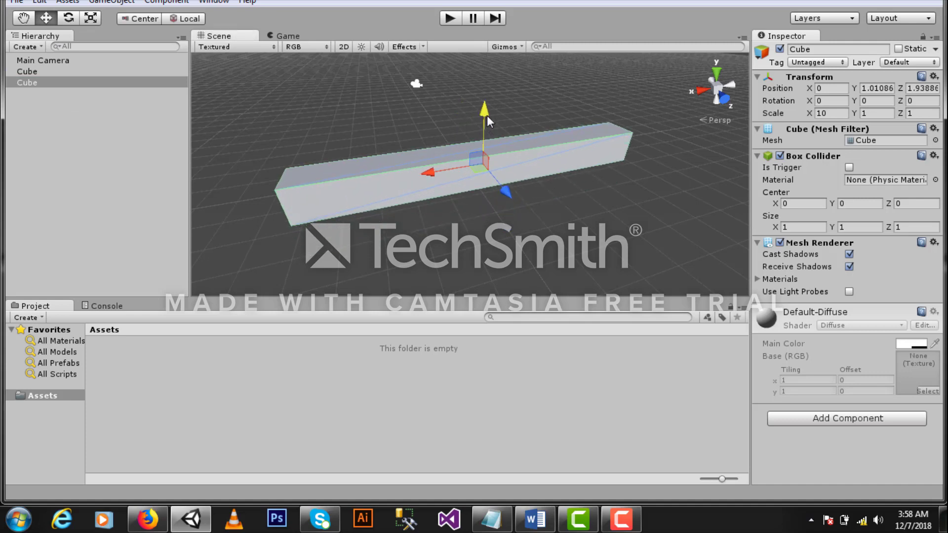
View along both bars and slide the raised bar closer to the first step
left_click_drag(410, 126, 615, 111, "alt")
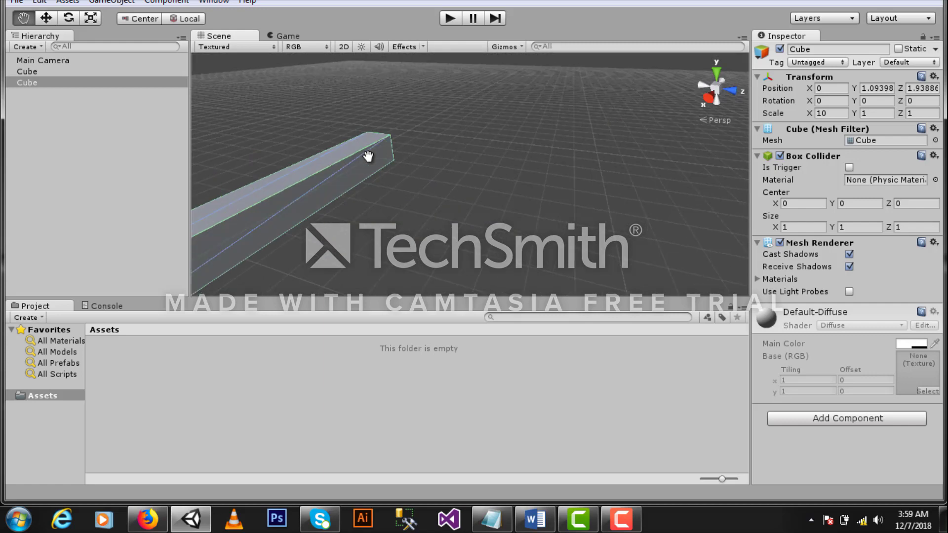
mouse_move(371, 155)
left_mouse_down("alt")
mouse_move(539, 180)
mouse_move(537, 119)
mouse_move(568, 123)
left_mouse_up("alt")
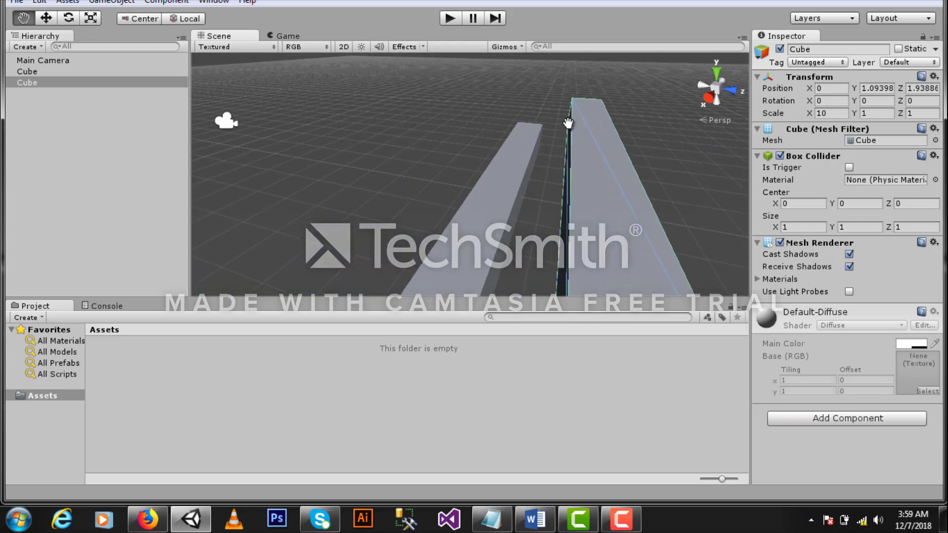
left_click(47, 22)
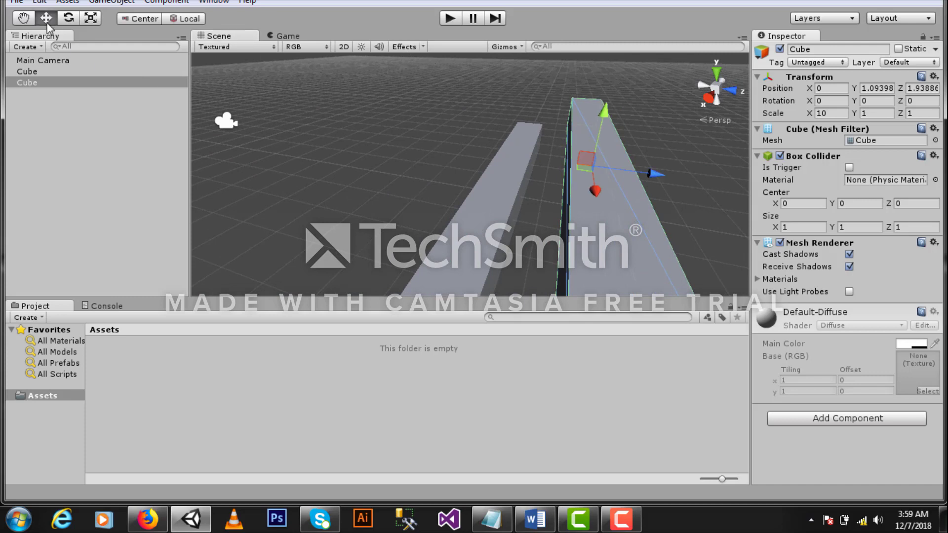
left_click_drag(650, 176, 613, 173)
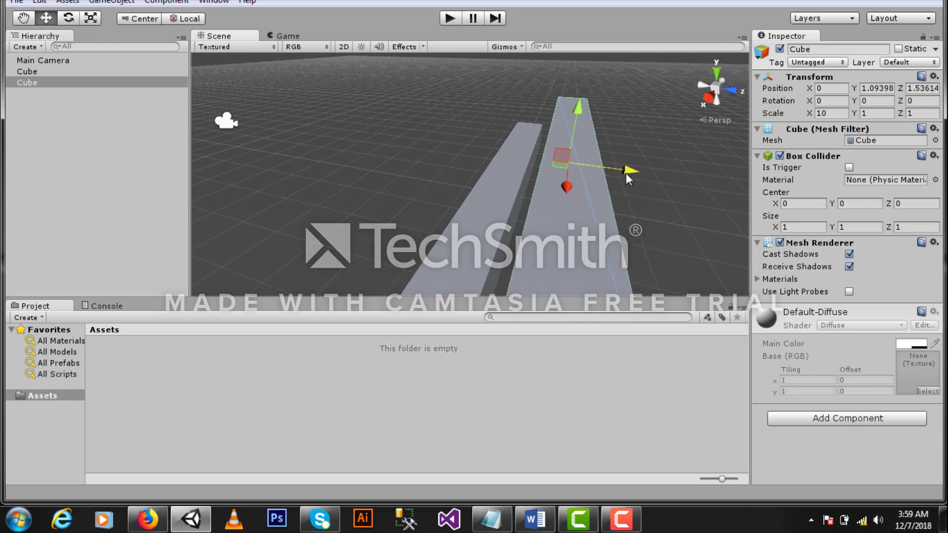
left_click(432, 176)
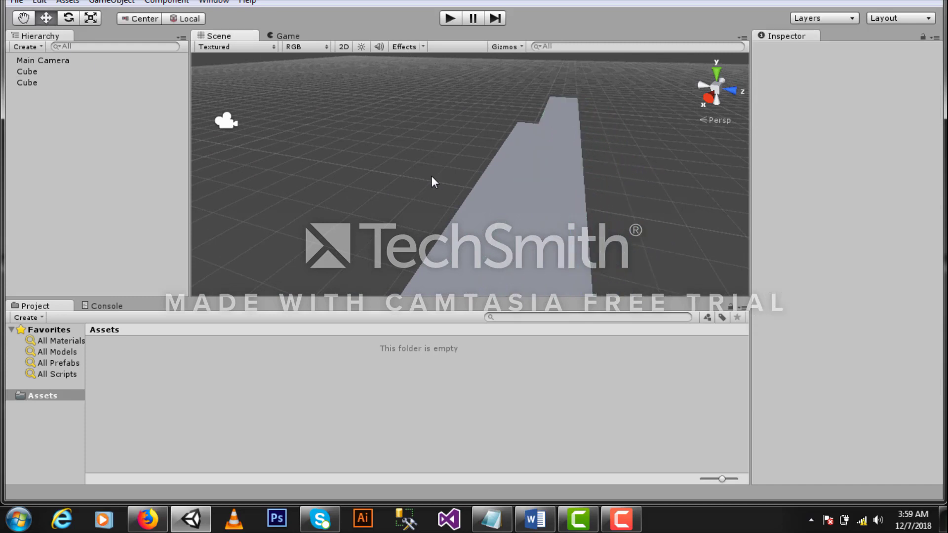
key("q")
mouse_move(432, 176)
left_mouse_down()
mouse_move(544, 178)
mouse_move(511, 179)
mouse_move(675, 163)
left_mouse_up()
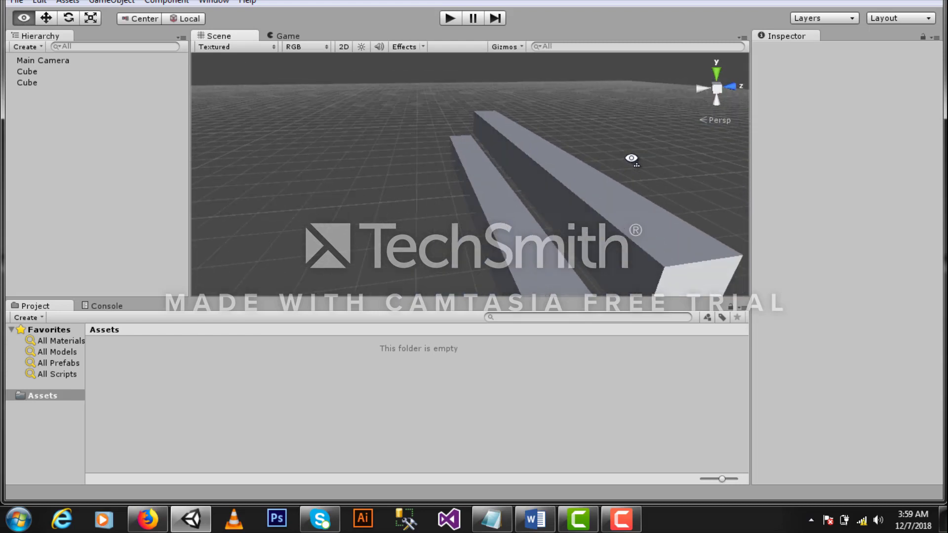
Duplicate the second bar and move it back along Z and up as the top step
left_click(57, 80)
key("ctrl+d")
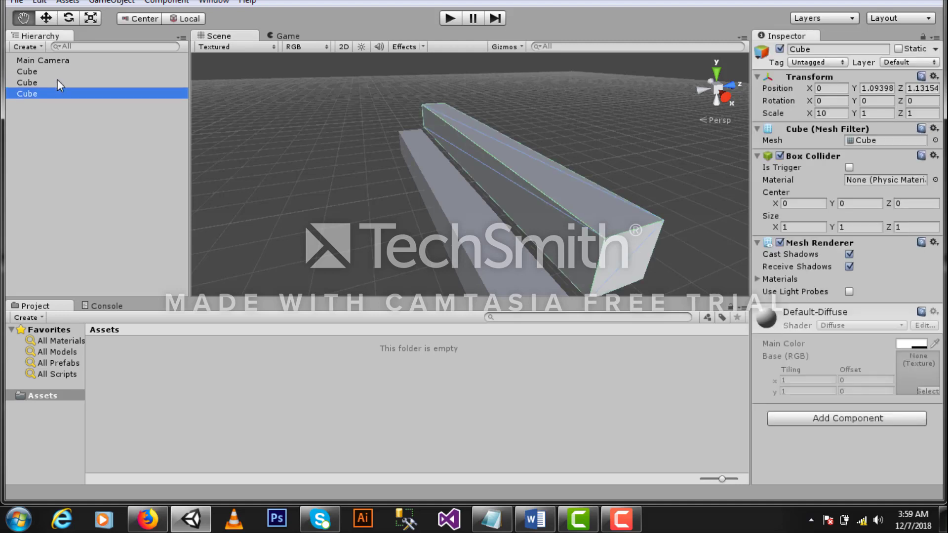
left_click(46, 18)
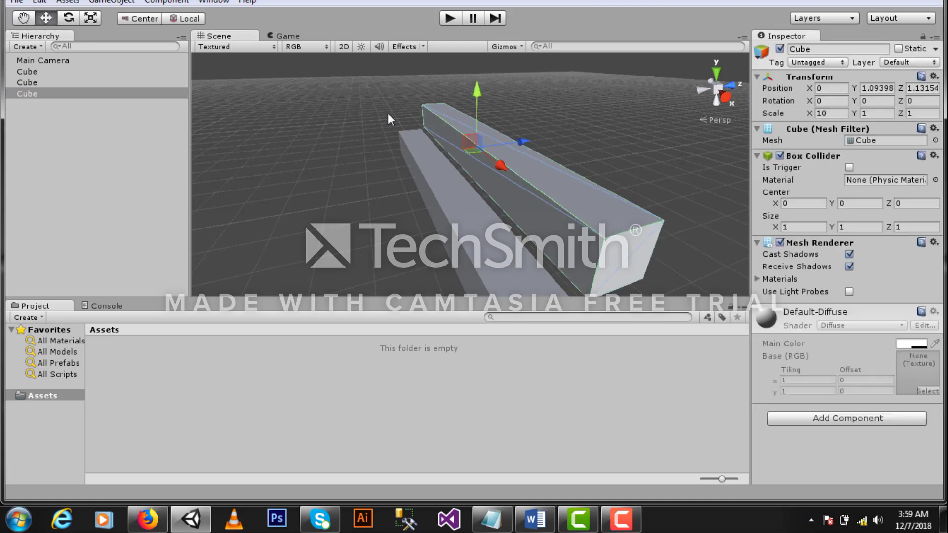
mouse_move(512, 134)
left_mouse_down()
mouse_move(560, 108)
mouse_move(552, 110)
left_mouse_up()
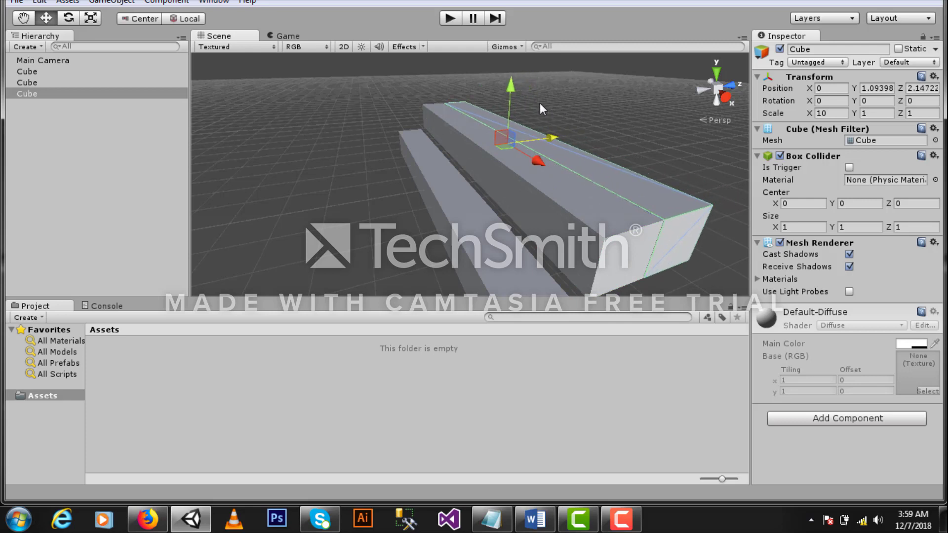
left_click_drag(511, 86, 506, 54)
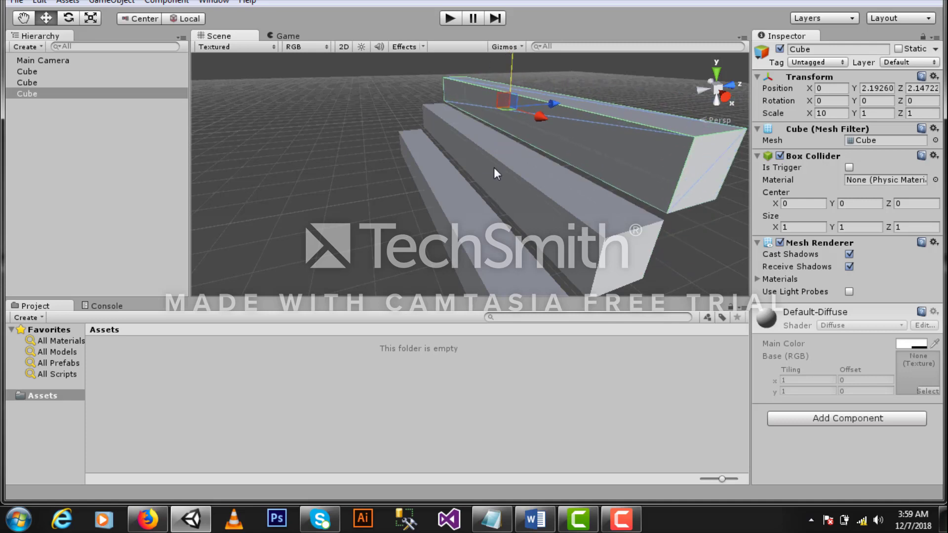
left_click(380, 158)
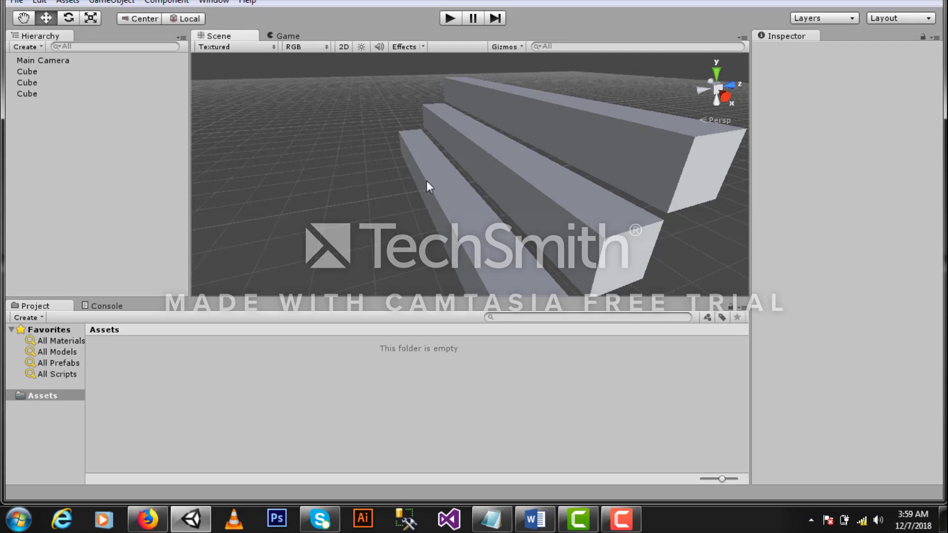
right_click(30, 96)
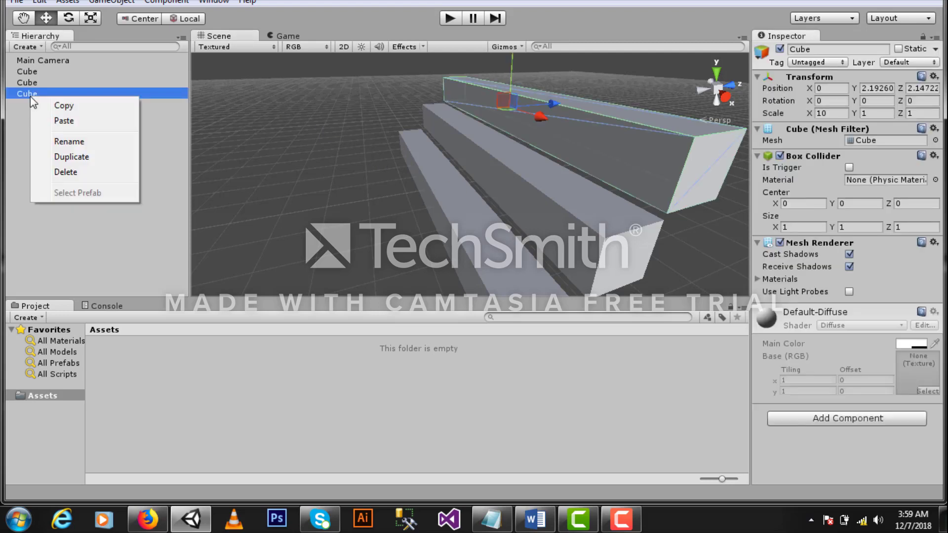
Create a Sphere and move it along Z and Y to rest on the lowest step
right_click(11, 120)
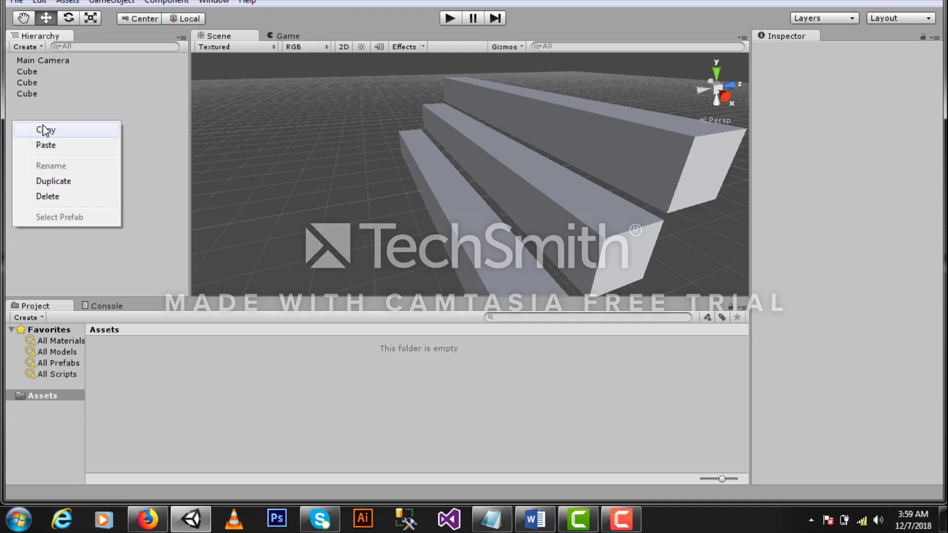
left_click(106, 4)
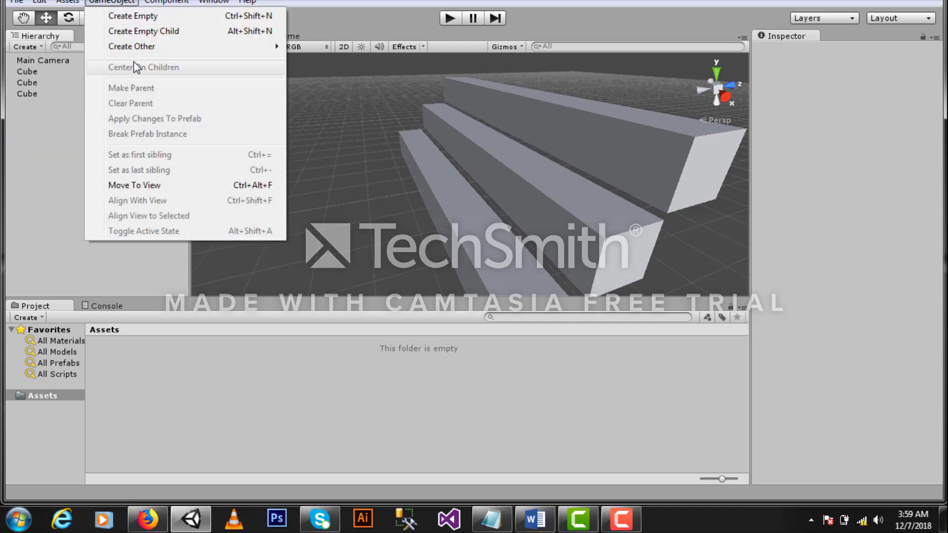
mouse_move(133, 46)
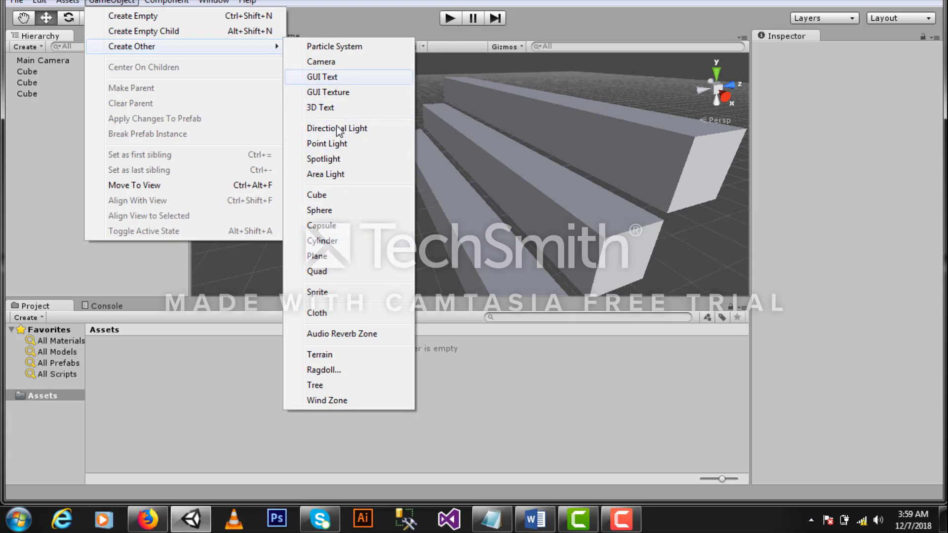
left_click(346, 210)
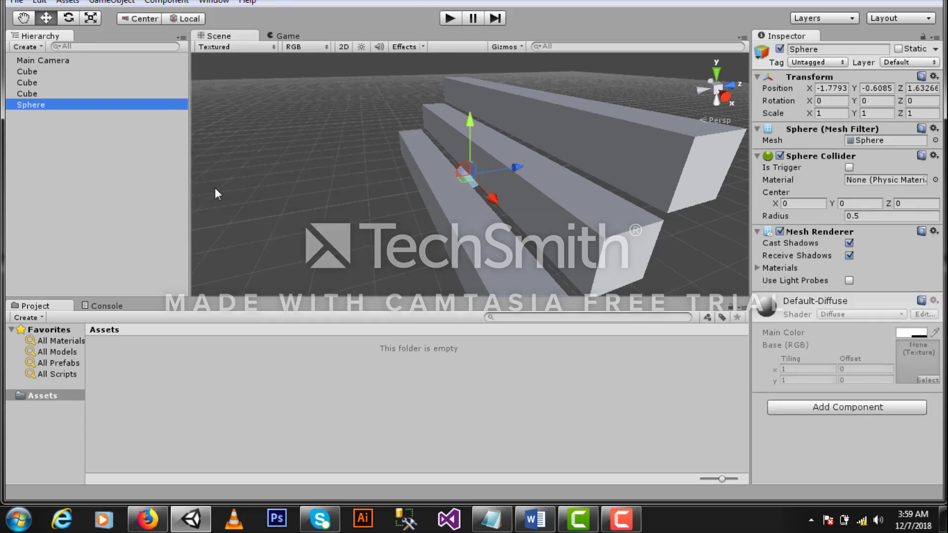
left_click_drag(516, 165, 490, 173)
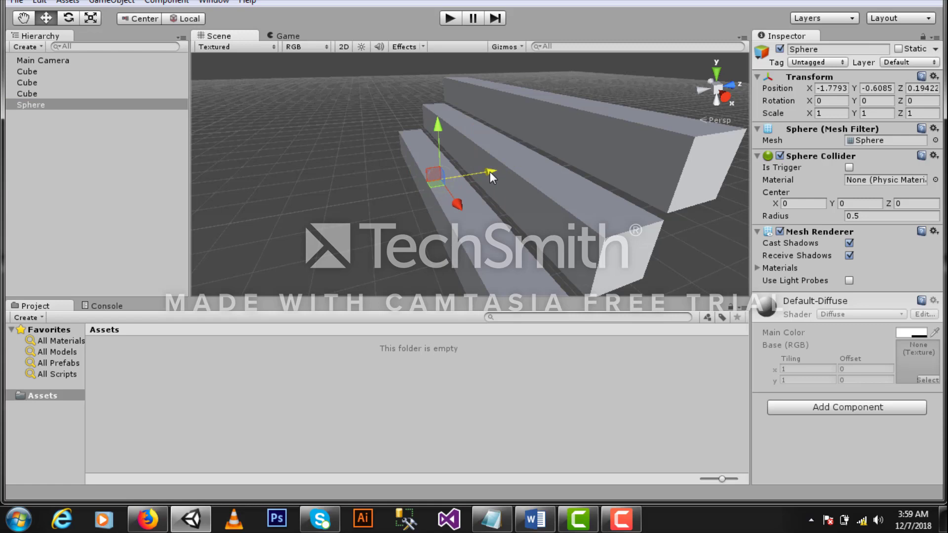
left_click_drag(438, 125, 435, 89)
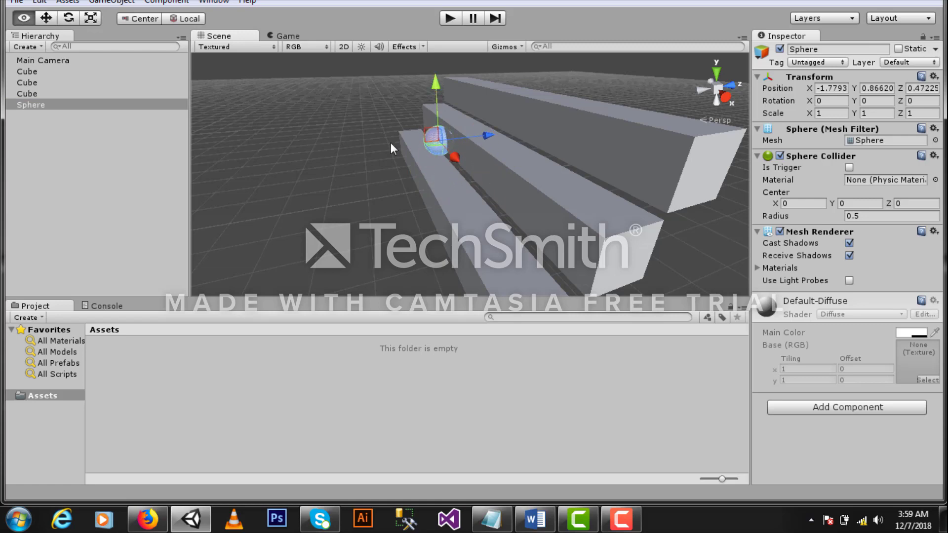
mouse_move(391, 142)
left_mouse_down("alt")
mouse_move(528, 87)
mouse_move(546, 140)
left_mouse_up("alt")
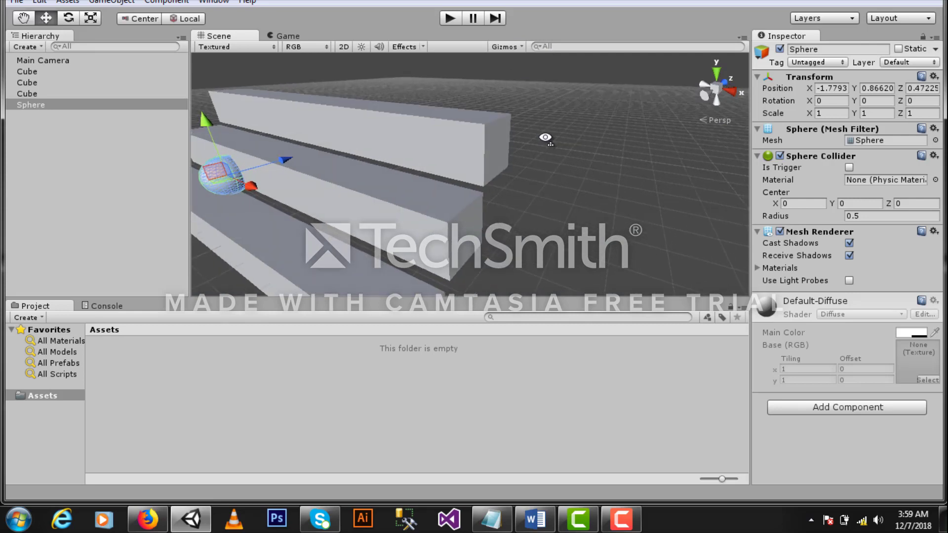
left_click_drag(283, 160, 250, 205)
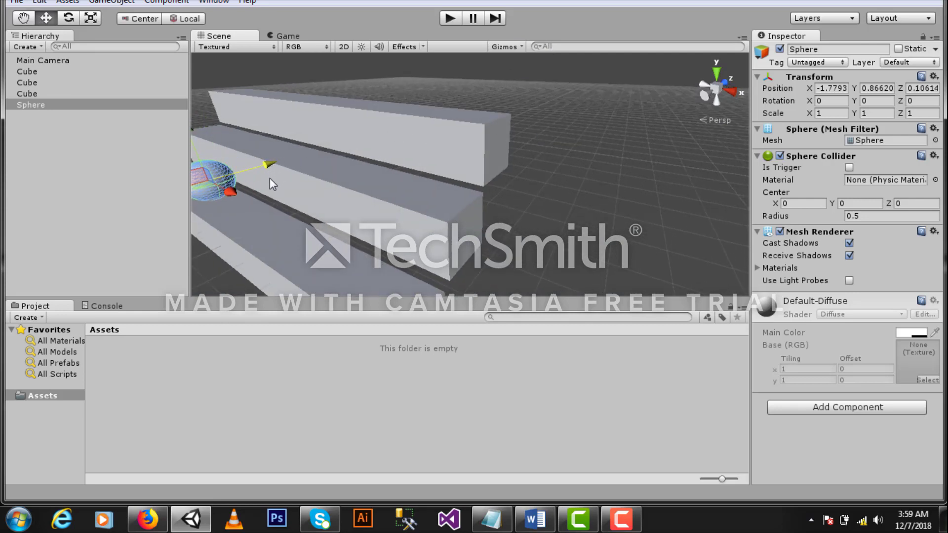
middle_click_drag(246, 206, 452, 227)
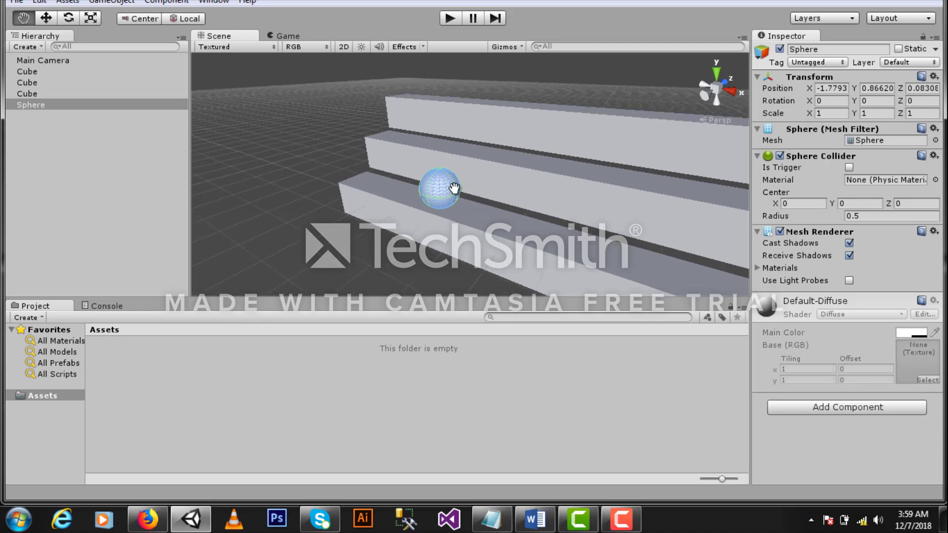
Preview the staircase and sphere in the Game view, then return to the Scene view
left_click(272, 37)
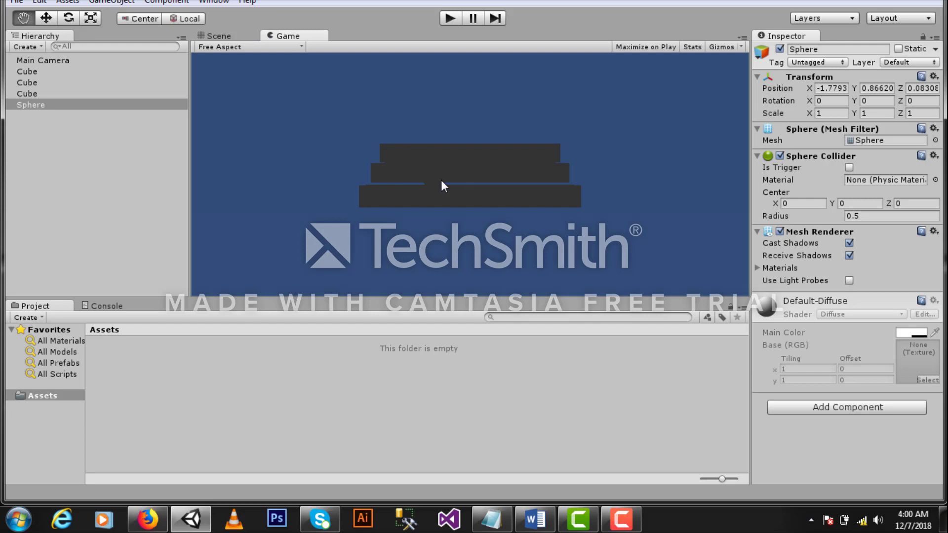
left_click(208, 37)
left_click(95, 154)
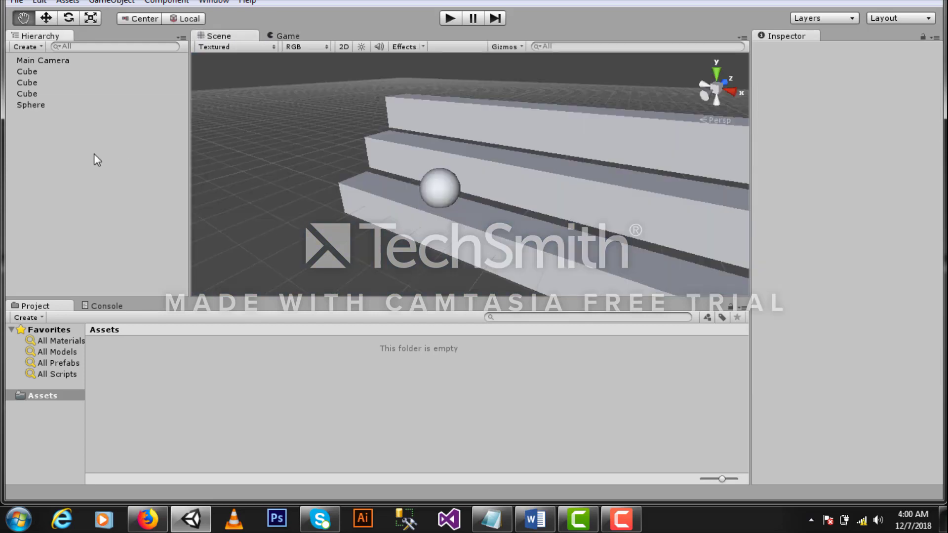
right_click(95, 153)
Create a Directional Light to brighten the staircase and sphere
left_click(56, 112)
left_click(111, 2)
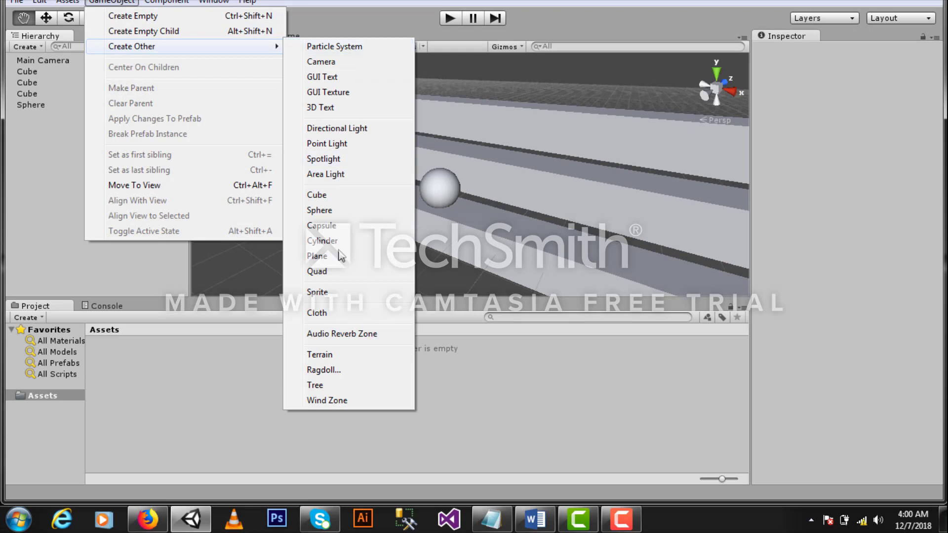
left_click(345, 129)
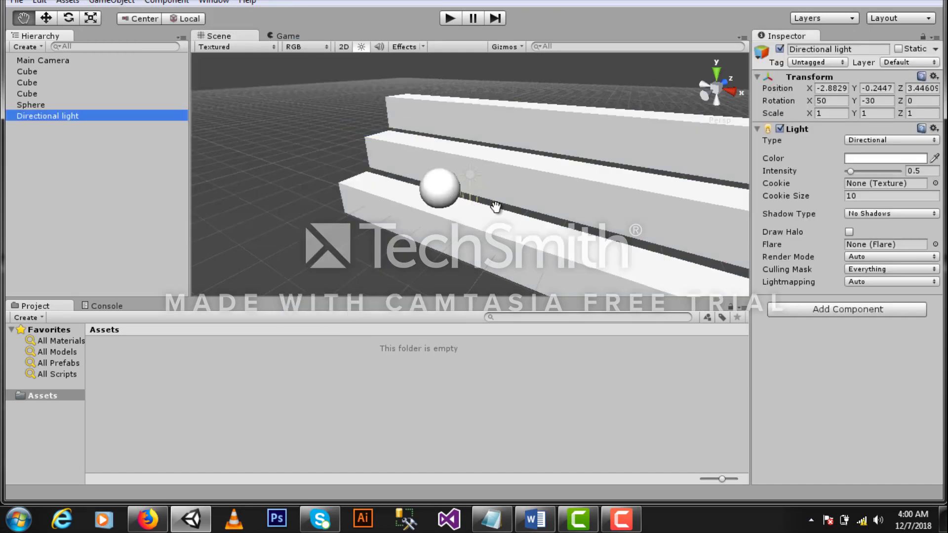
left_click_drag(495, 206, 461, 216)
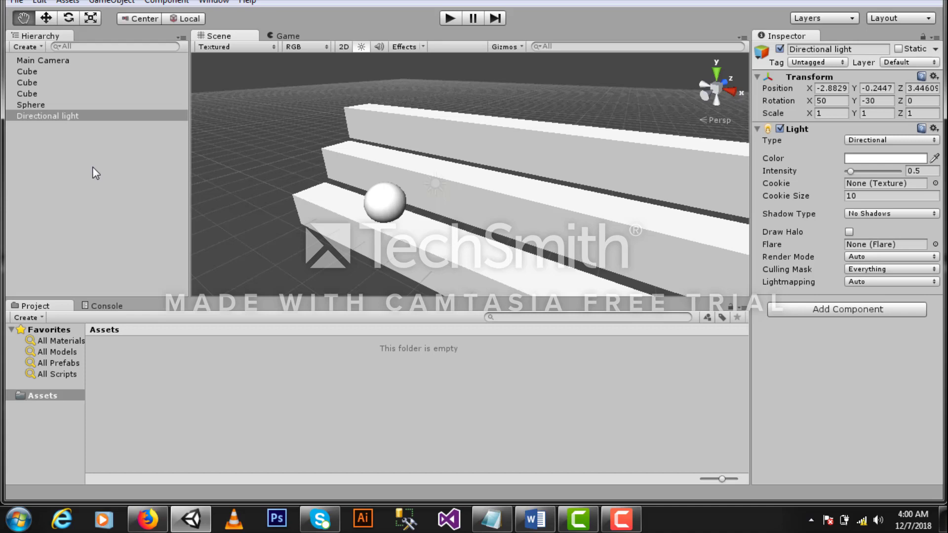
left_click(113, 3)
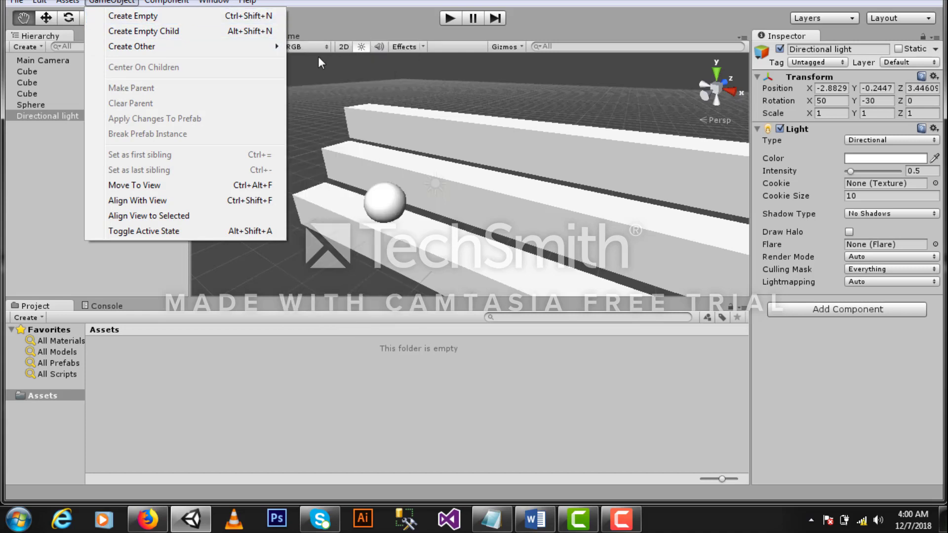
mouse_move(132, 46)
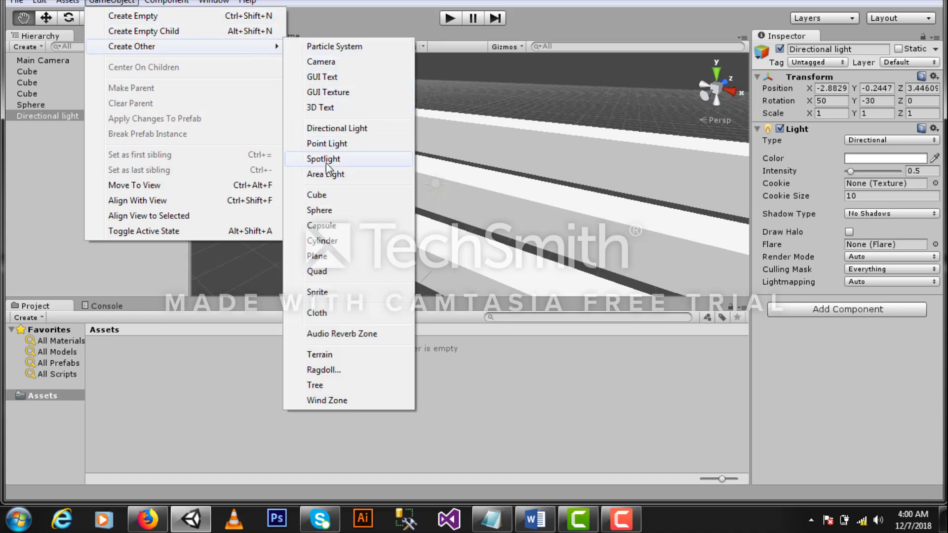
Create a Cylinder and move it along Z and X to stand beside the sphere
left_click(322, 241)
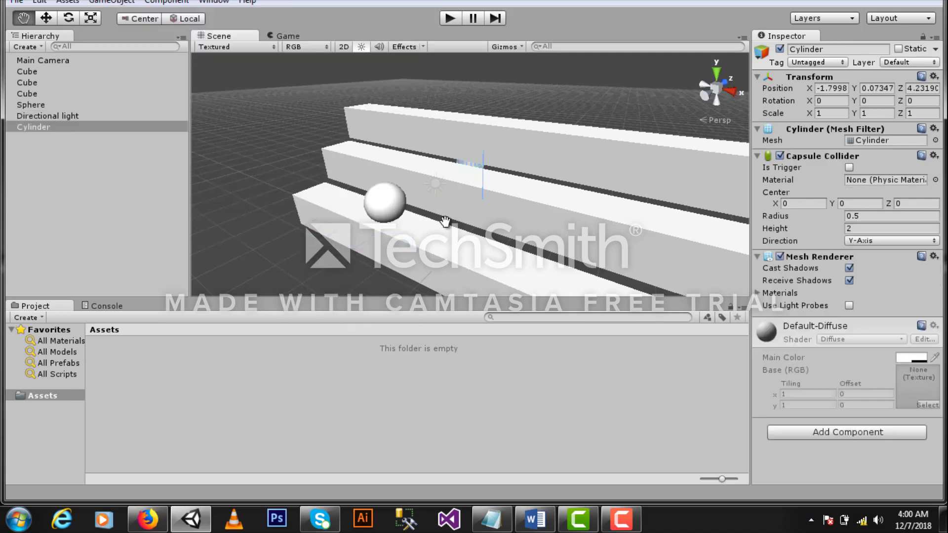
left_click(89, 126)
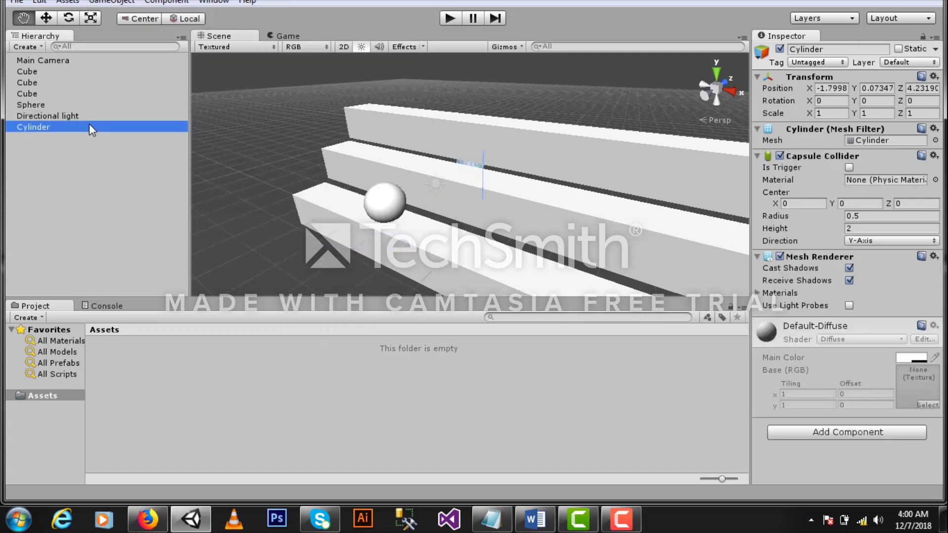
key("w")
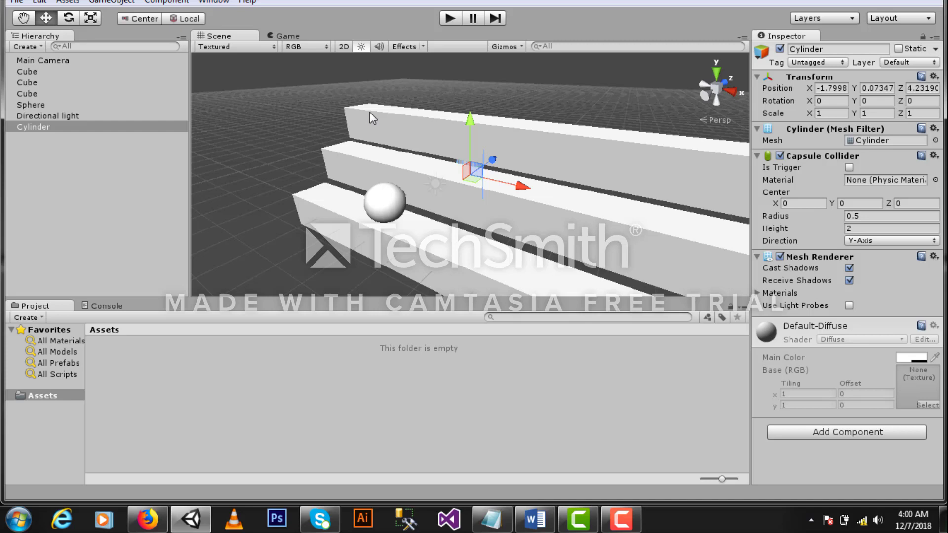
mouse_move(496, 161)
left_mouse_down()
mouse_move(410, 187)
mouse_move(381, 138)
left_mouse_up()
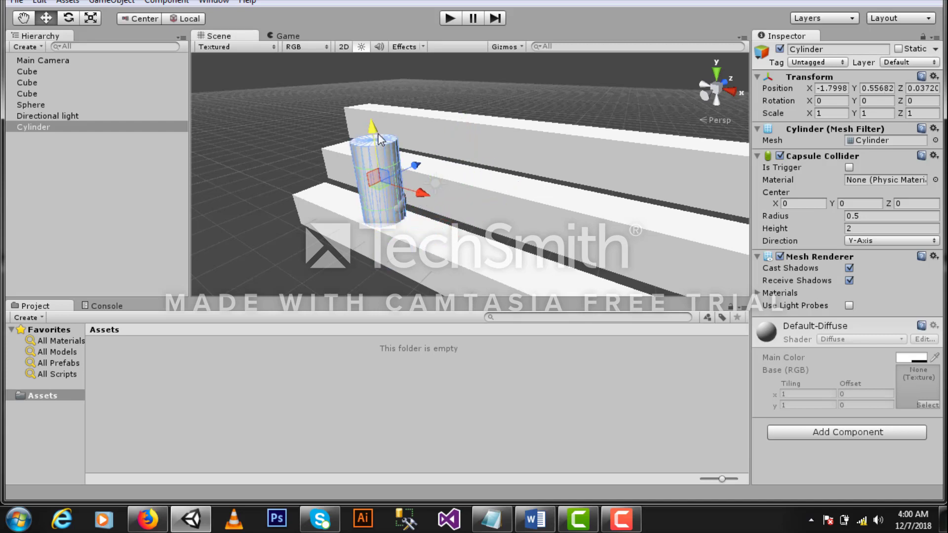
left_click_drag(419, 186, 475, 213)
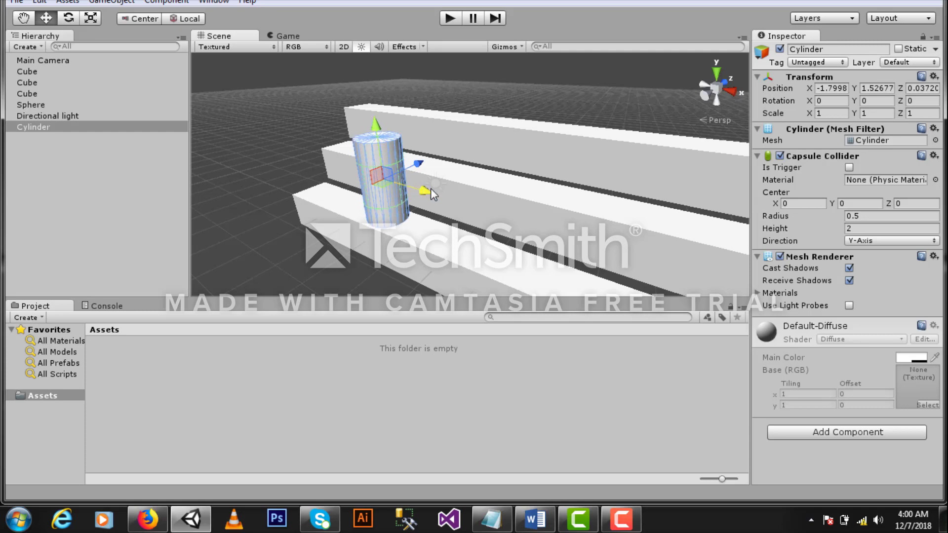
Clear the selection after briefly selecting the bottom-step cube
left_click(318, 223)
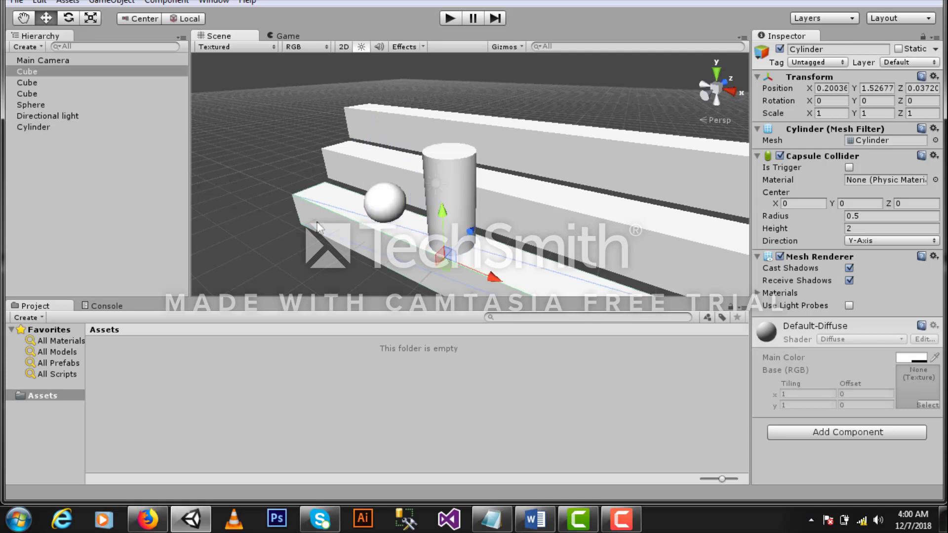
left_click(229, 179)
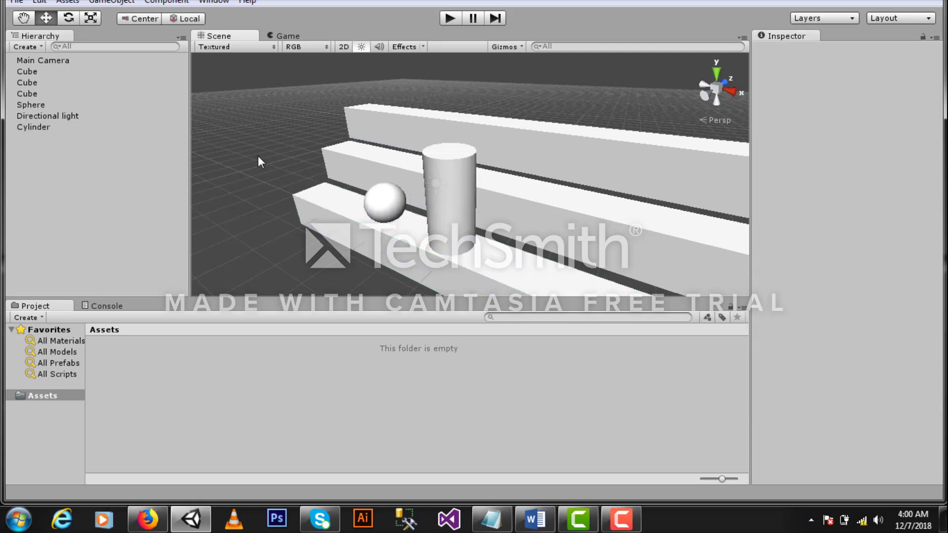
right_click(95, 151)
left_click(68, 147)
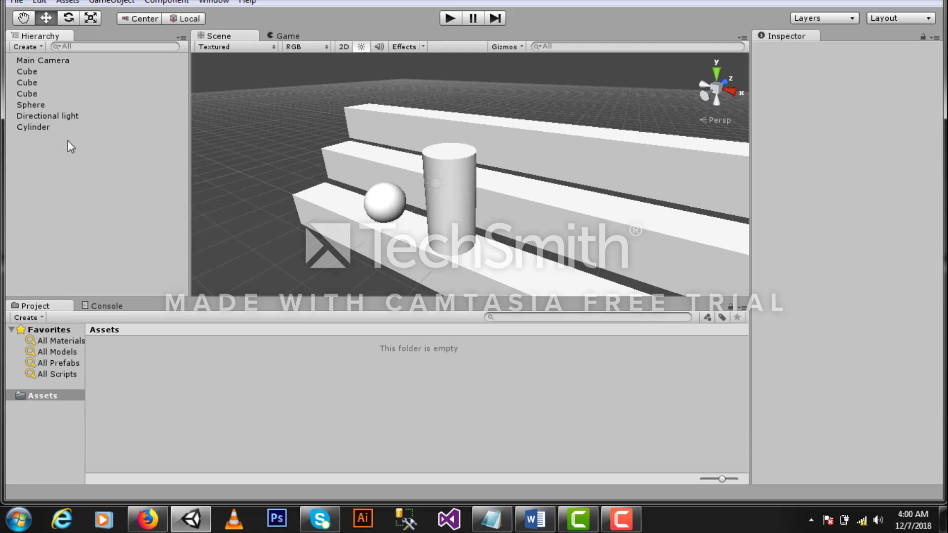
Create a Plane and lift it along Y high above the staircase
left_click(111, 2)
mouse_move(132, 47)
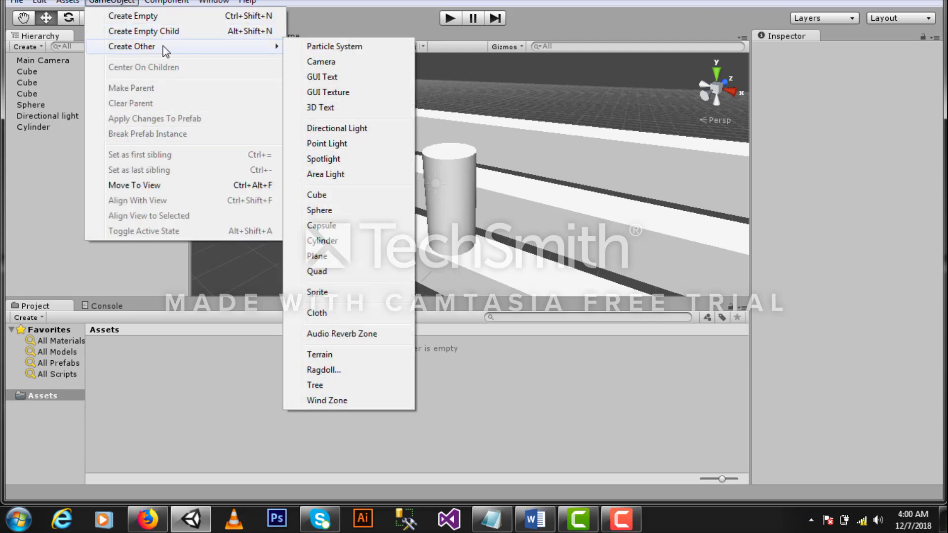
left_click(326, 255)
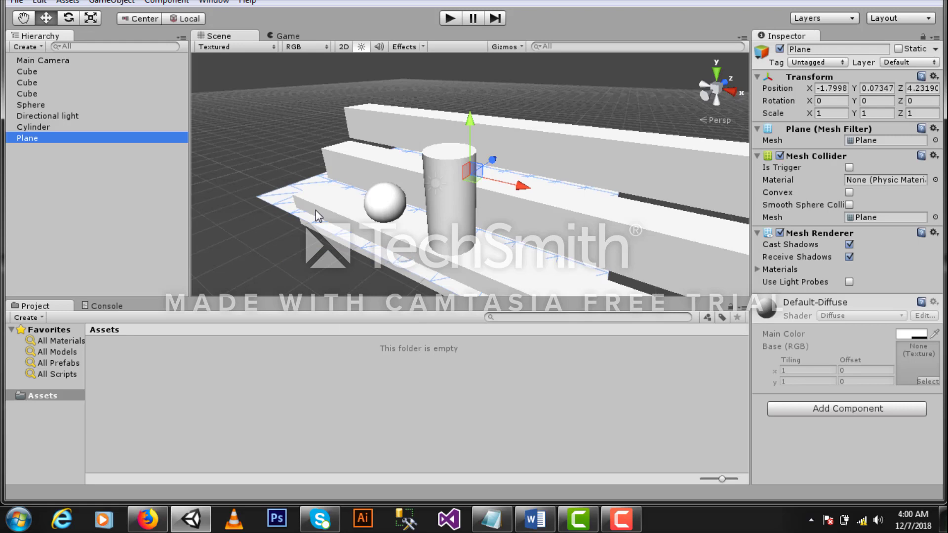
left_click_drag(467, 120, 477, 39)
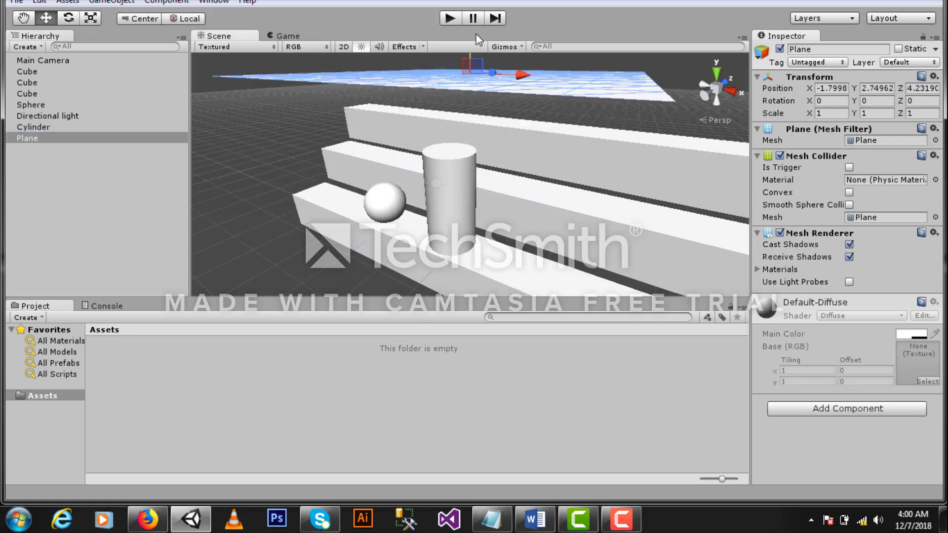
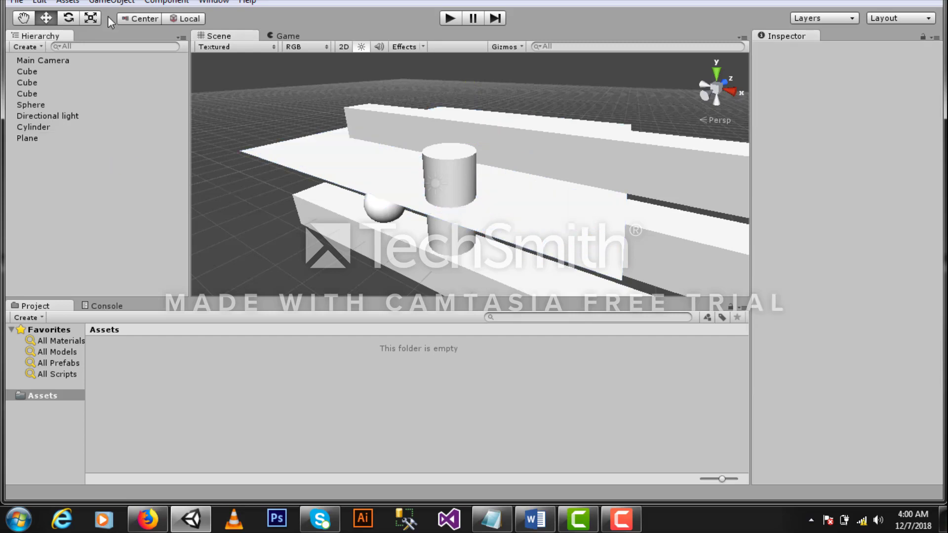
Browse the editor menus and bring up Build Settings from the File menu
left_click(77, 3)
left_click(53, 4)
left_click(39, 3)
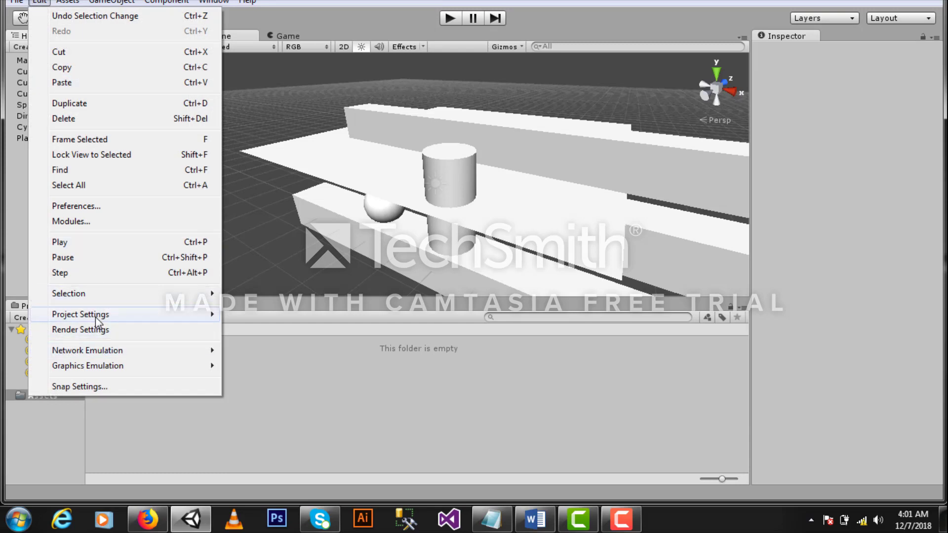
mouse_move(16, 2)
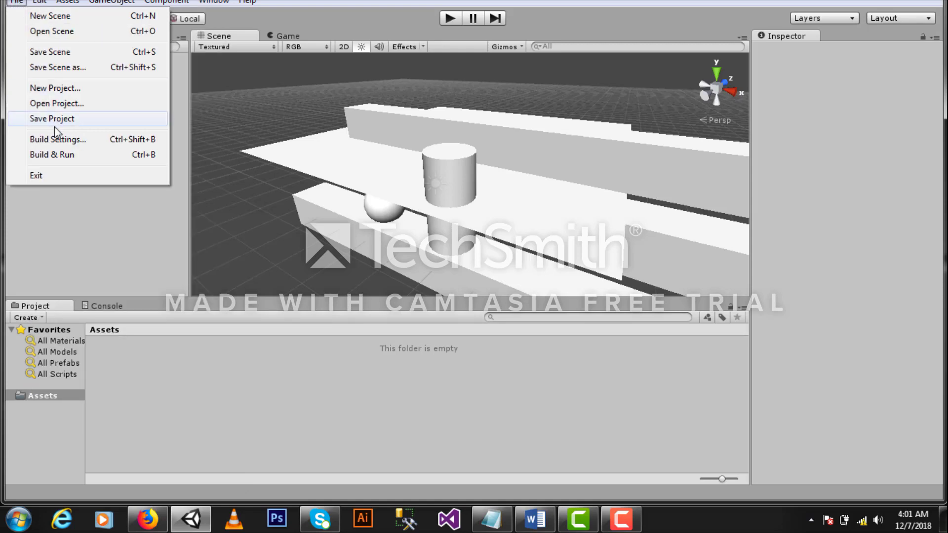
left_click(58, 138)
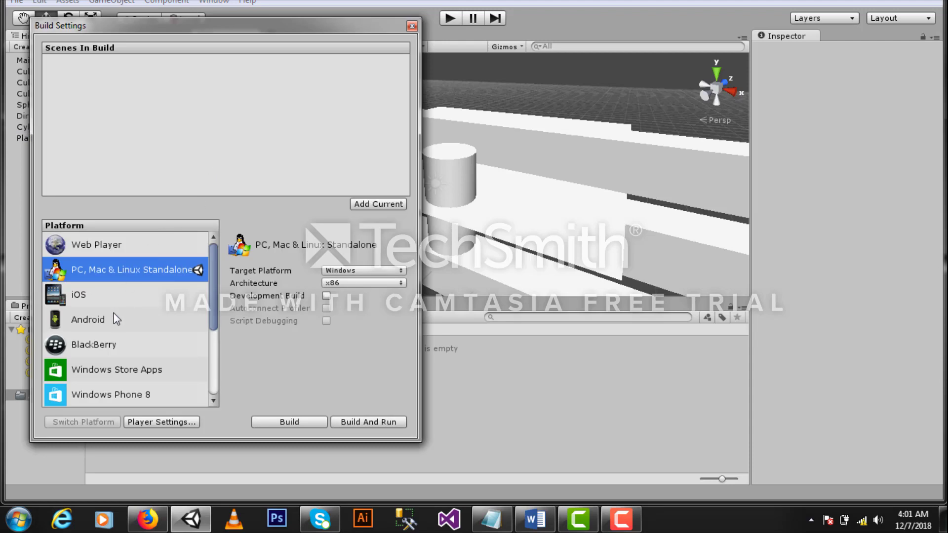
Select Android in the platform list to show its build options
left_click(96, 323)
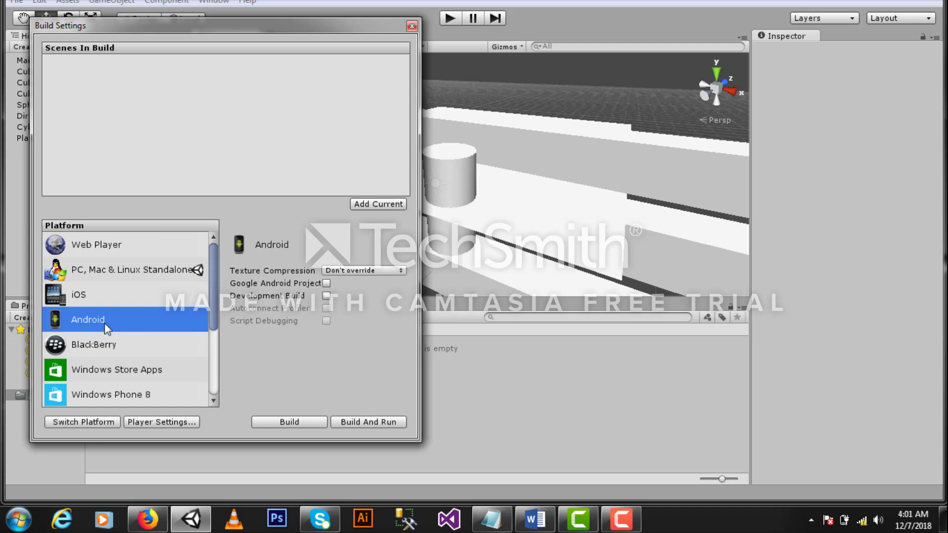
Close Build Settings and launch the Asset Store from the Window menu
left_click(412, 26)
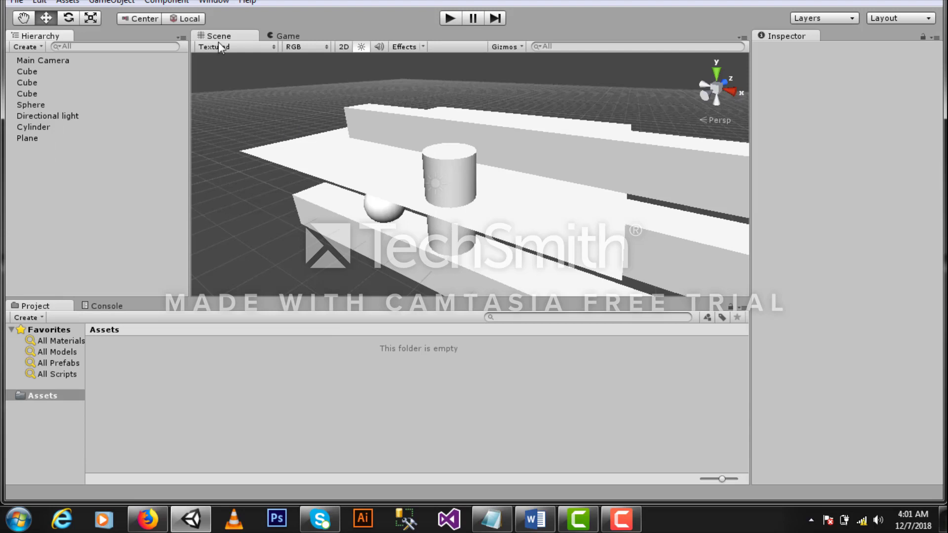
left_click(209, 3)
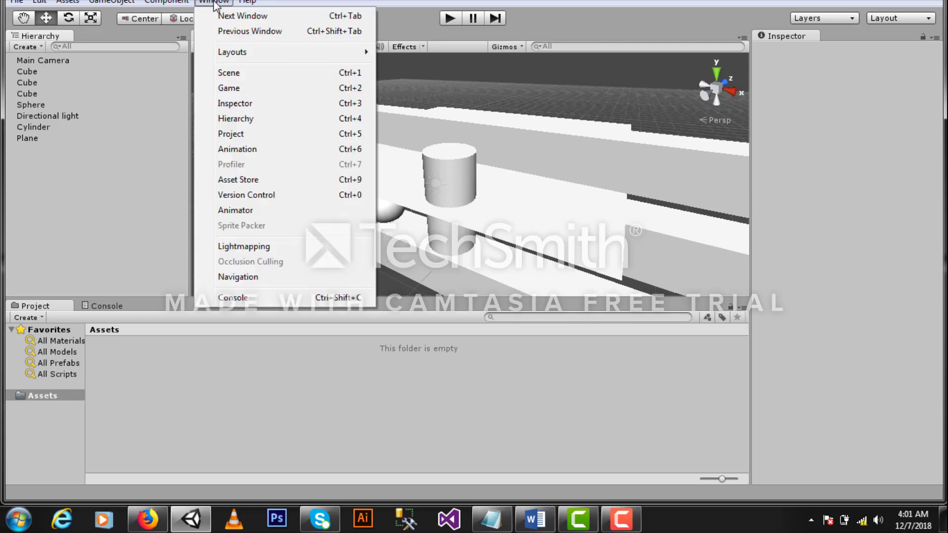
left_click(239, 180)
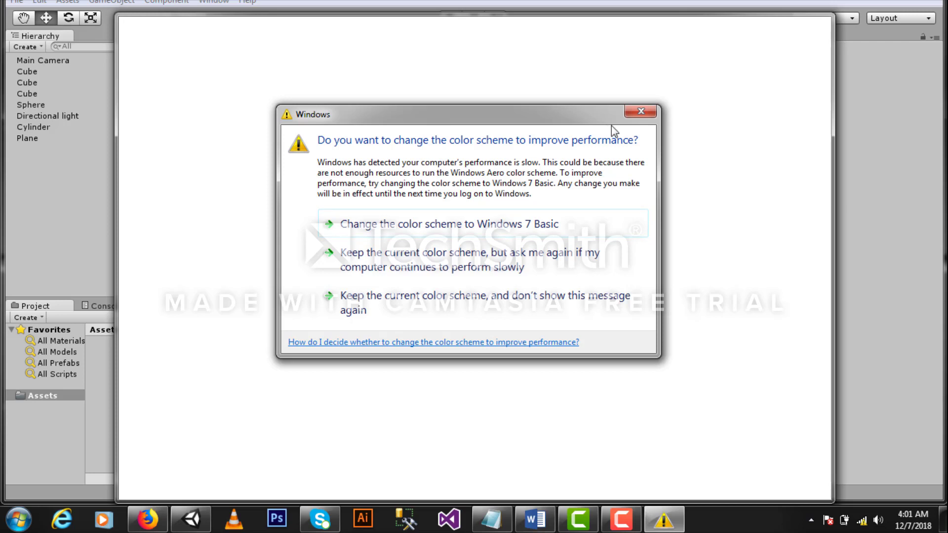
Dismiss the Windows color-scheme warning, close the registration-code note and the Asset Store window
left_click(640, 112)
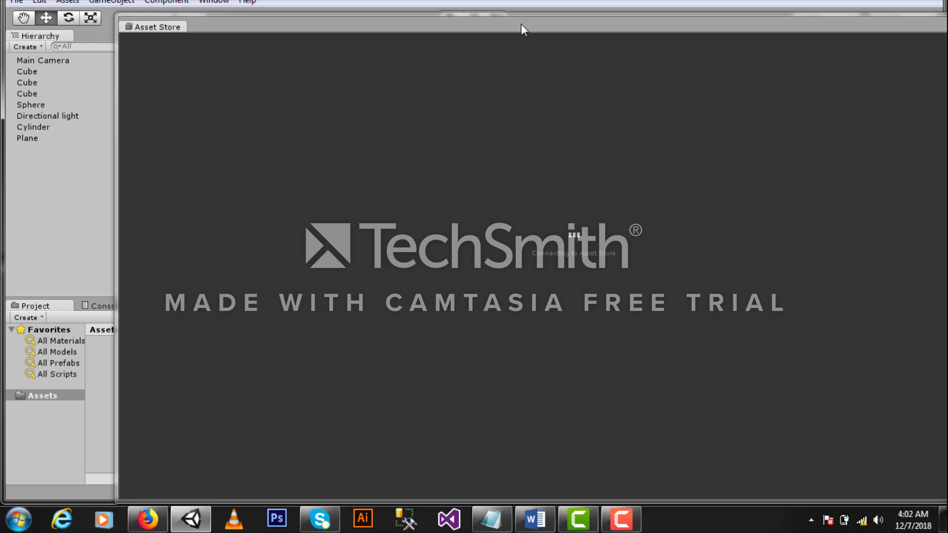
key("alt+Tab")
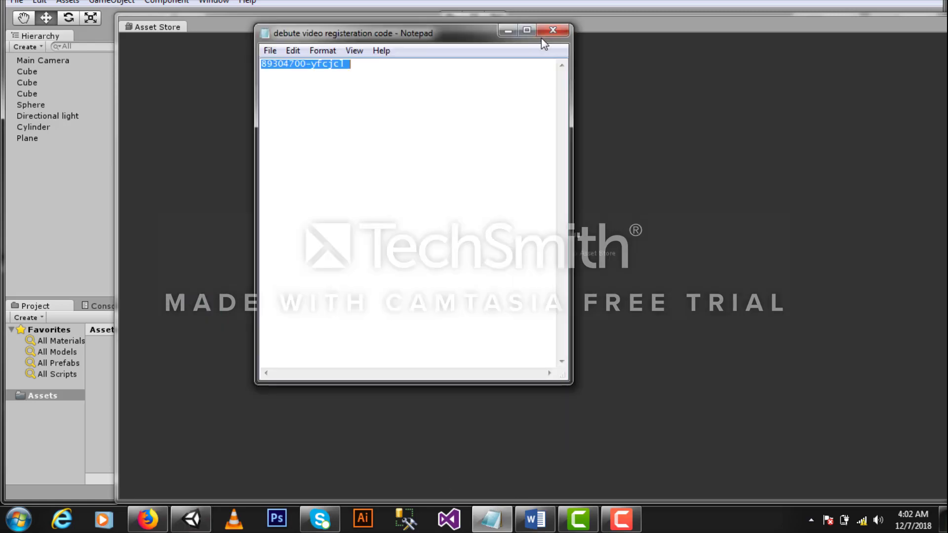
left_click(553, 30)
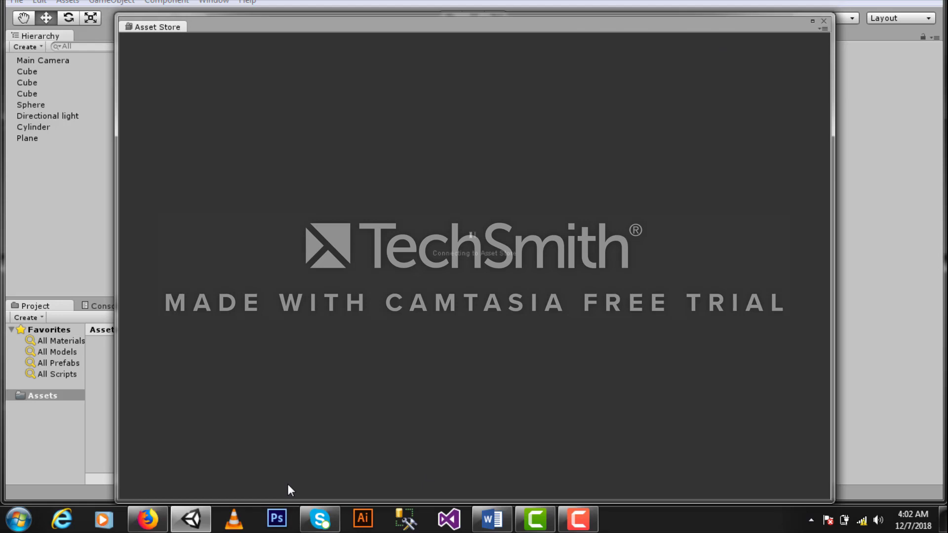
left_click(824, 22)
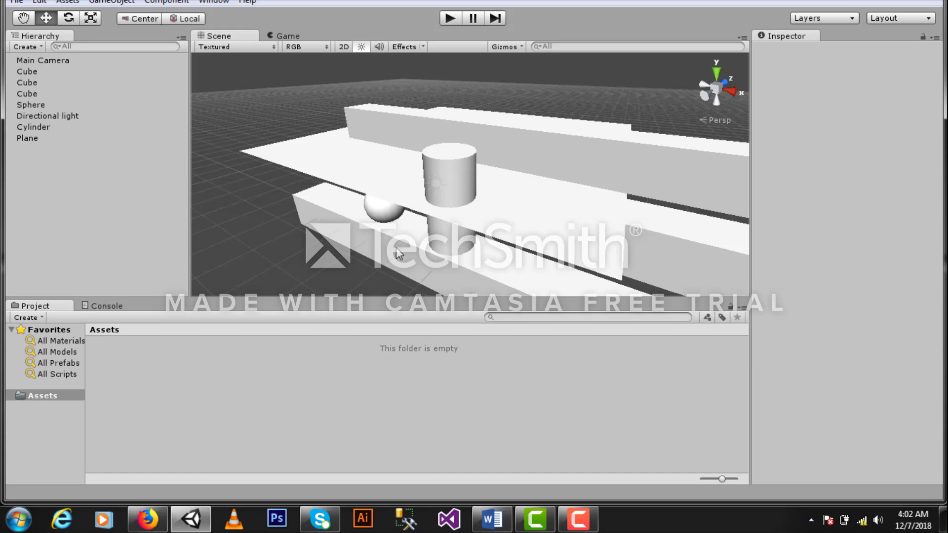
Switch to Firefox, search 'playstore' and load the Google Play store result
left_click(149, 521)
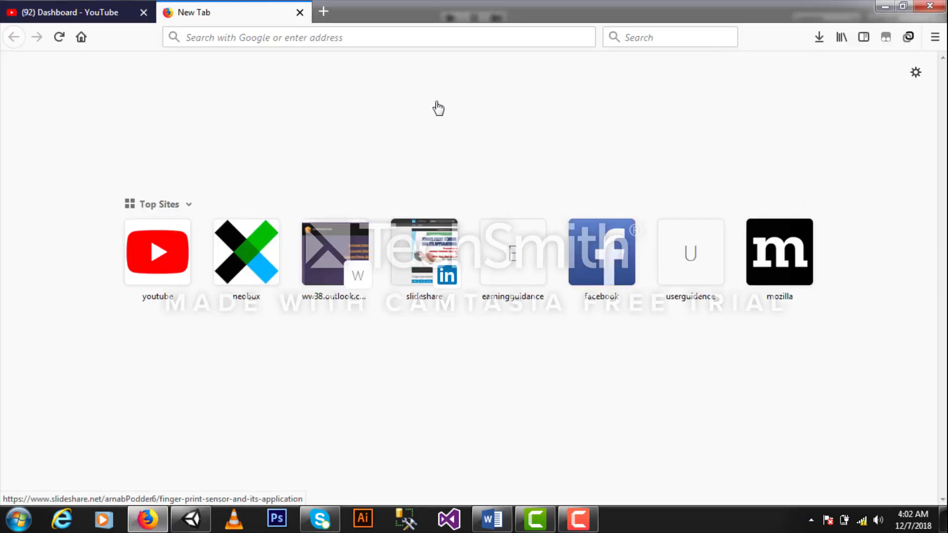
left_click(413, 34)
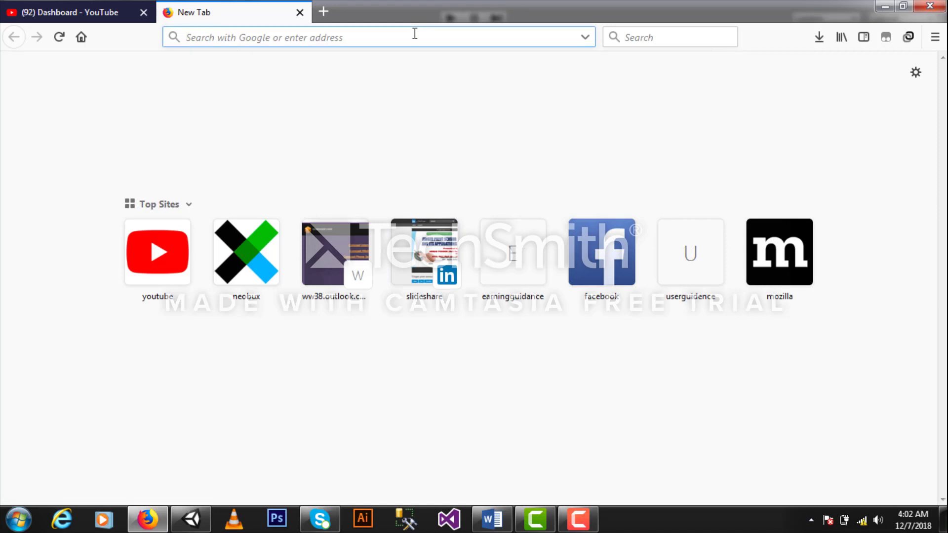
type("playst")
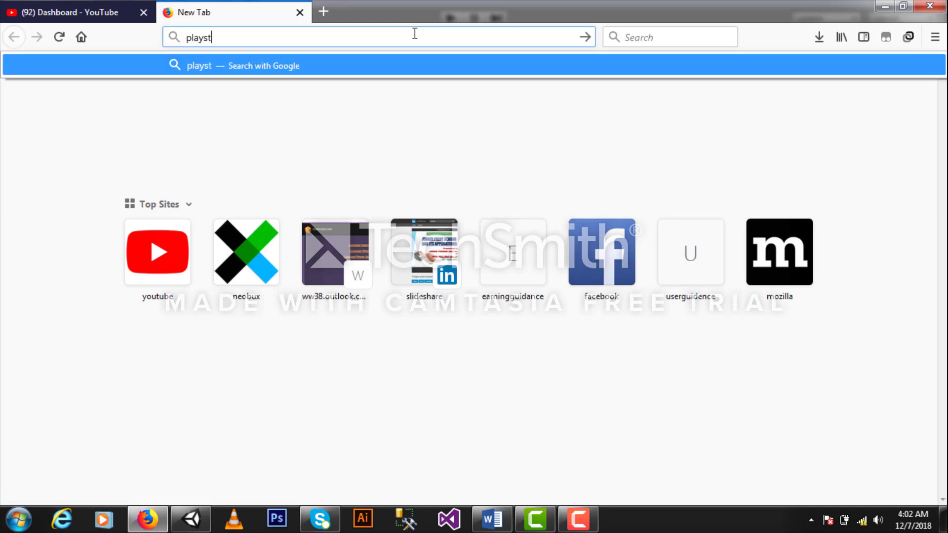
type("ore")
key("Return")
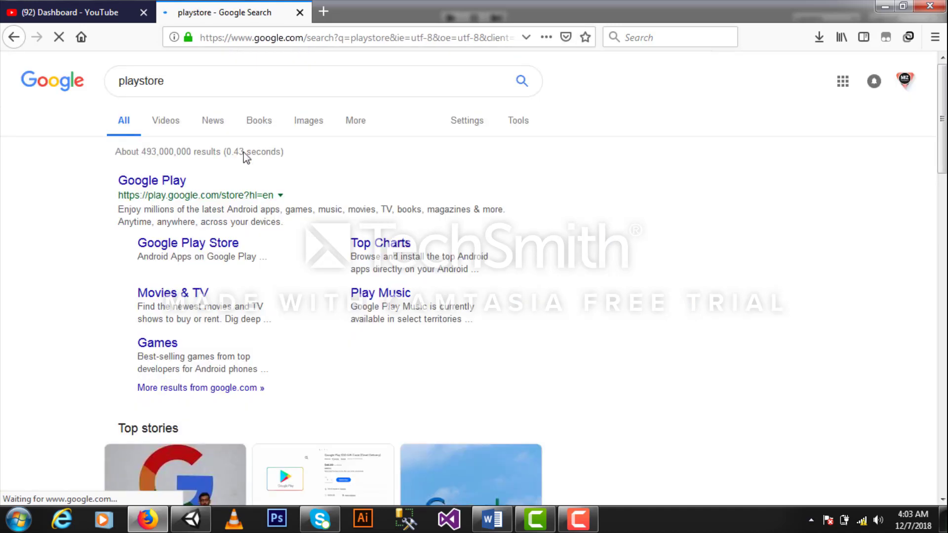
left_click(174, 184)
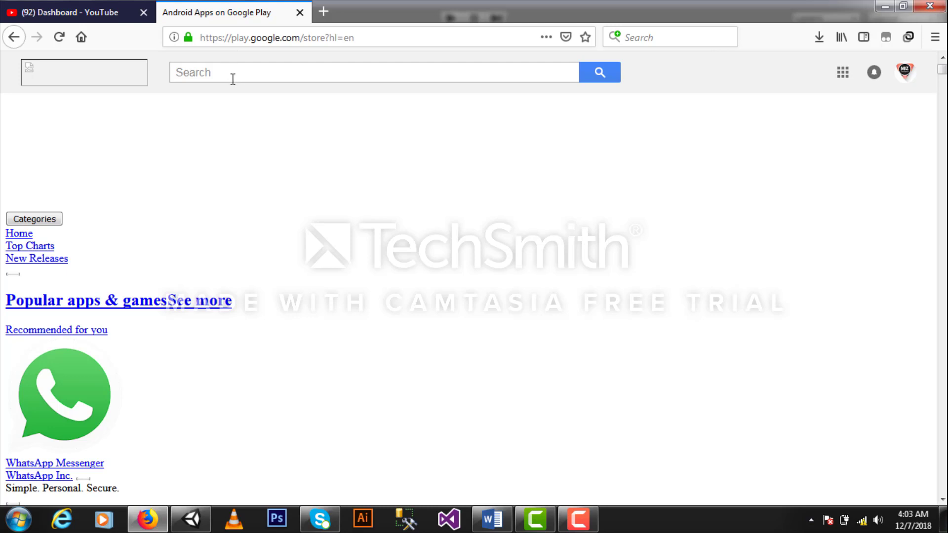
Go to Google and run a search for 'admob account'
left_click(290, 42)
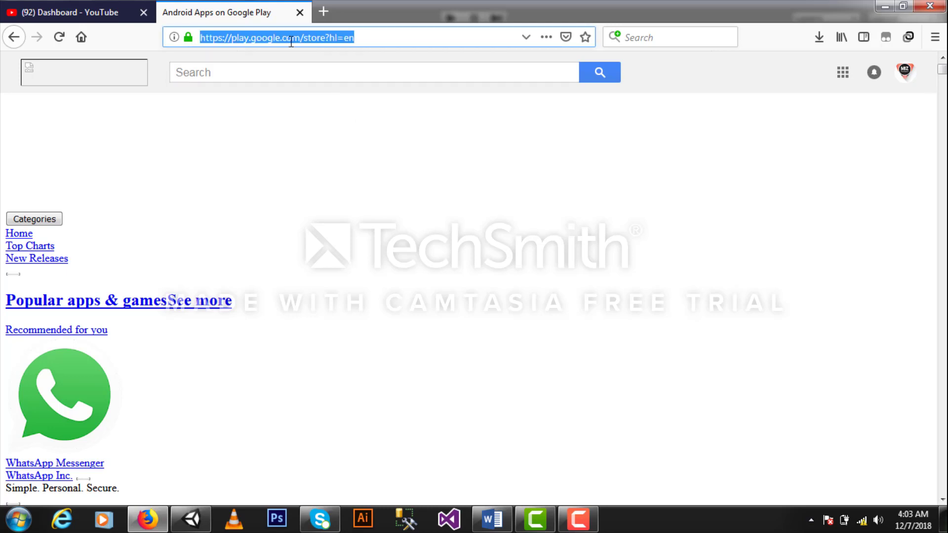
type("googlee")
key("Return")
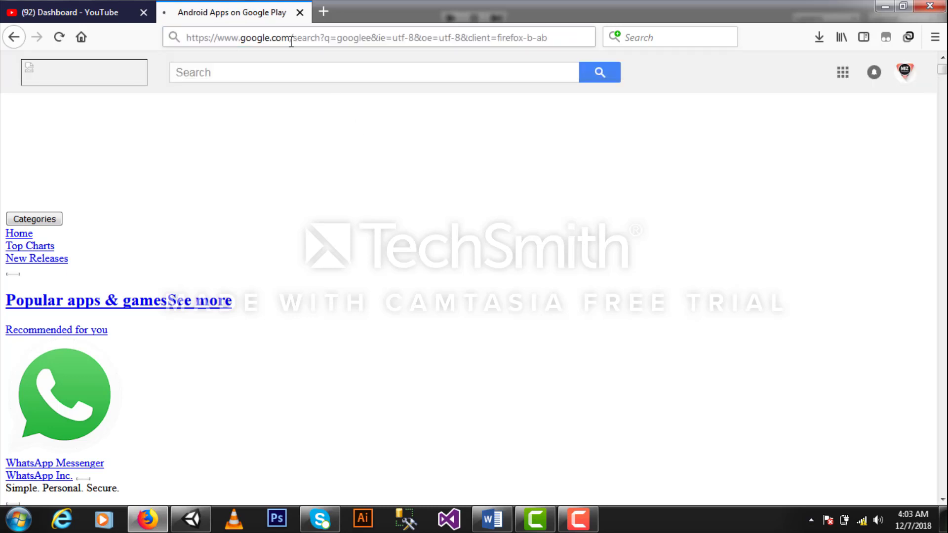
left_click(252, 82)
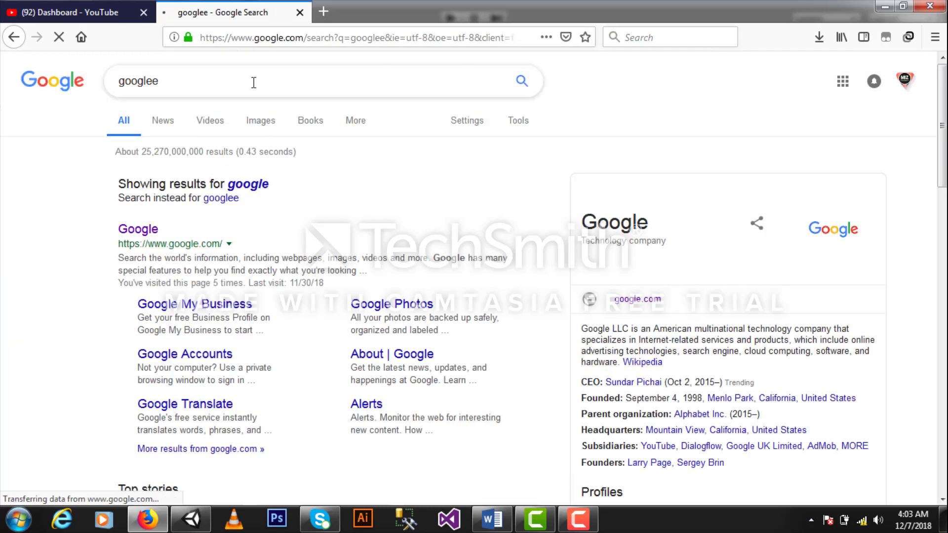
double_click(253, 82)
type("ad")
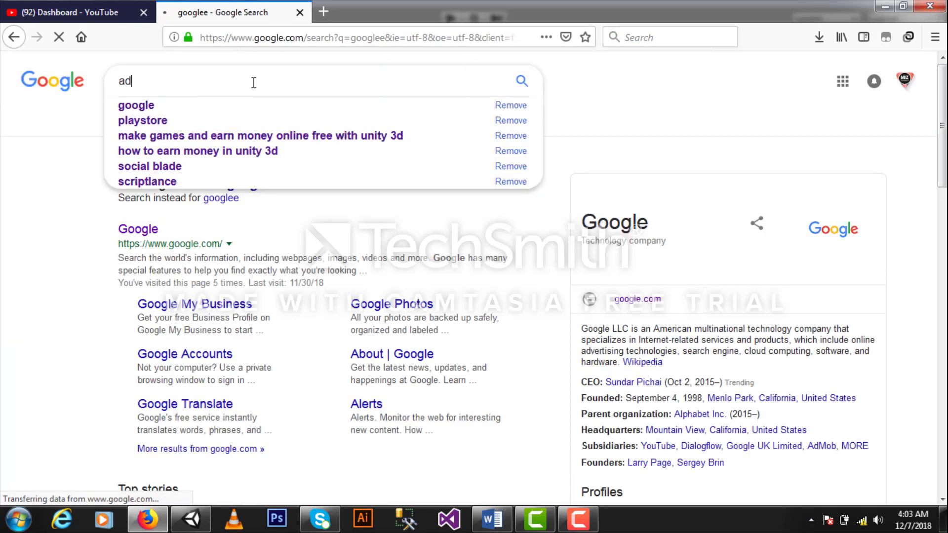
type("mob acc")
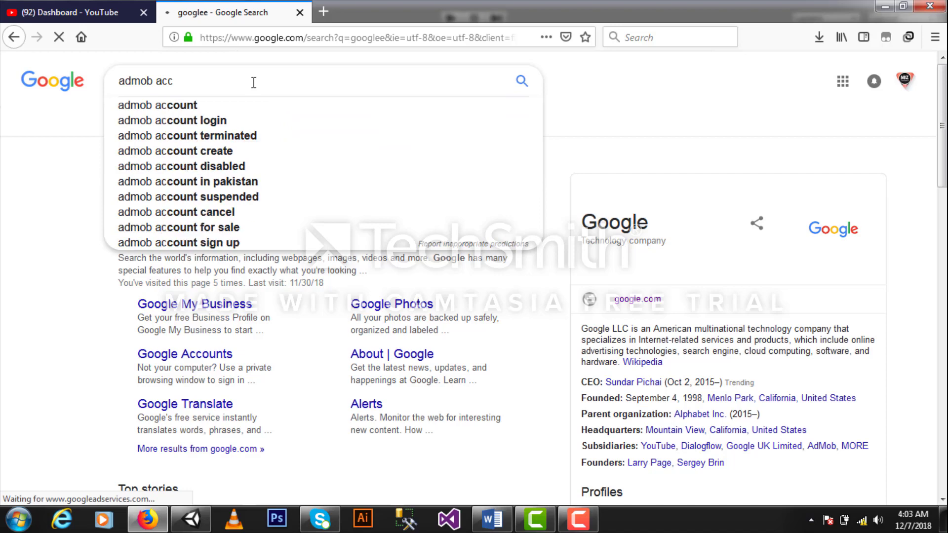
type("ount")
key("Return")
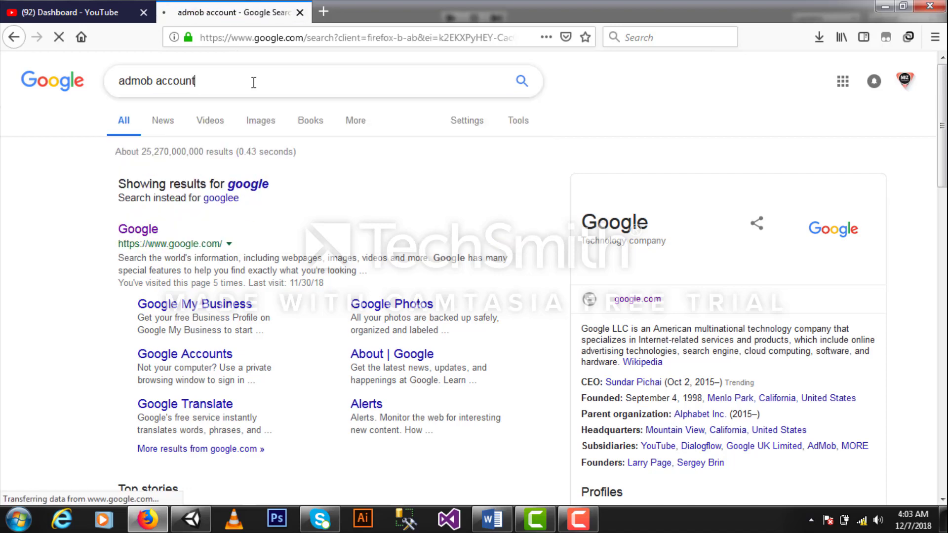